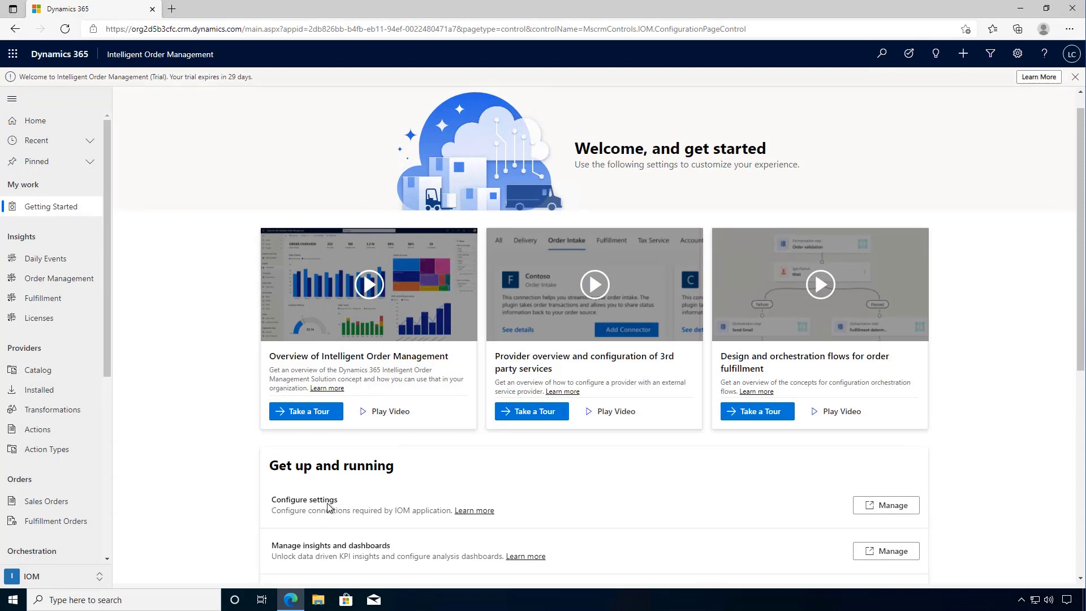
# From Manage settings, open the Power Automate Management reference and retrieve its connection link.
pyautogui.click(880, 508)
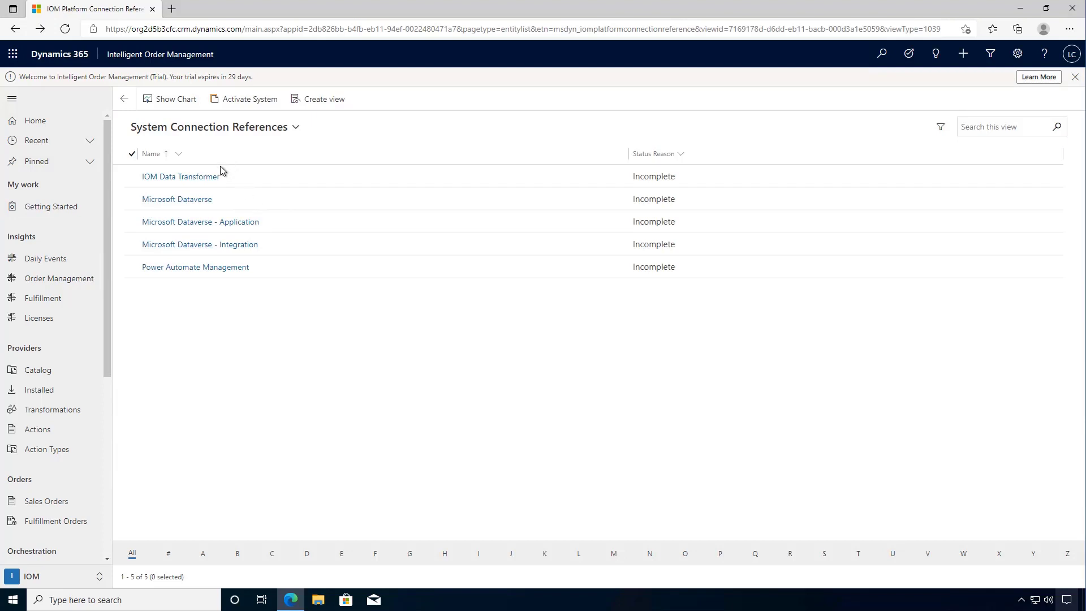
pyautogui.click(186, 268)
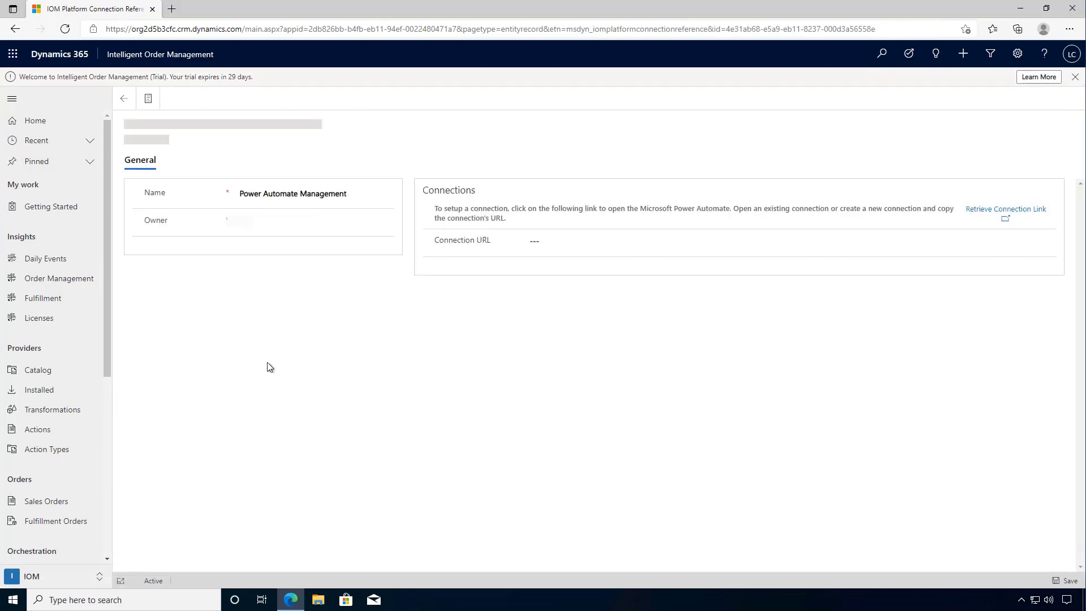
pyautogui.click(532, 238)
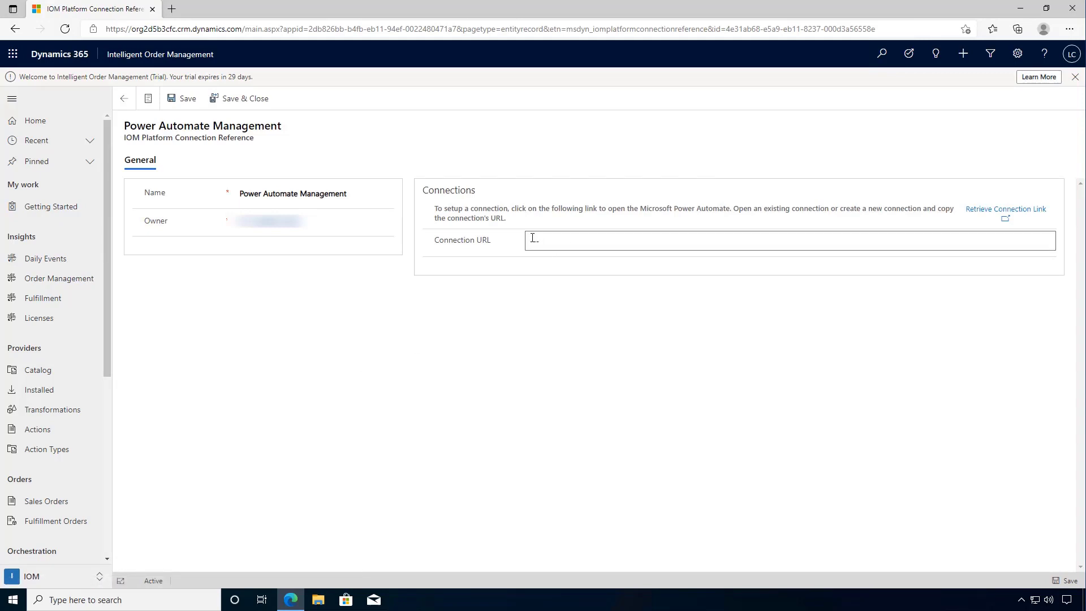
pyautogui.click(970, 225)
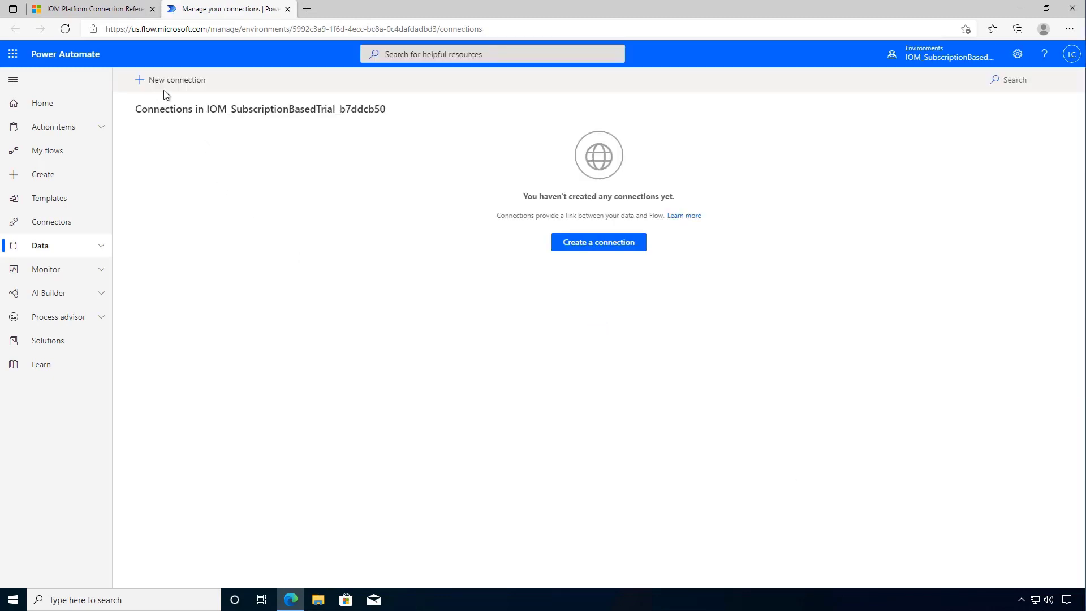
# Create a Power Automate Management connection signed in with the first listed account.
pyautogui.click(163, 81)
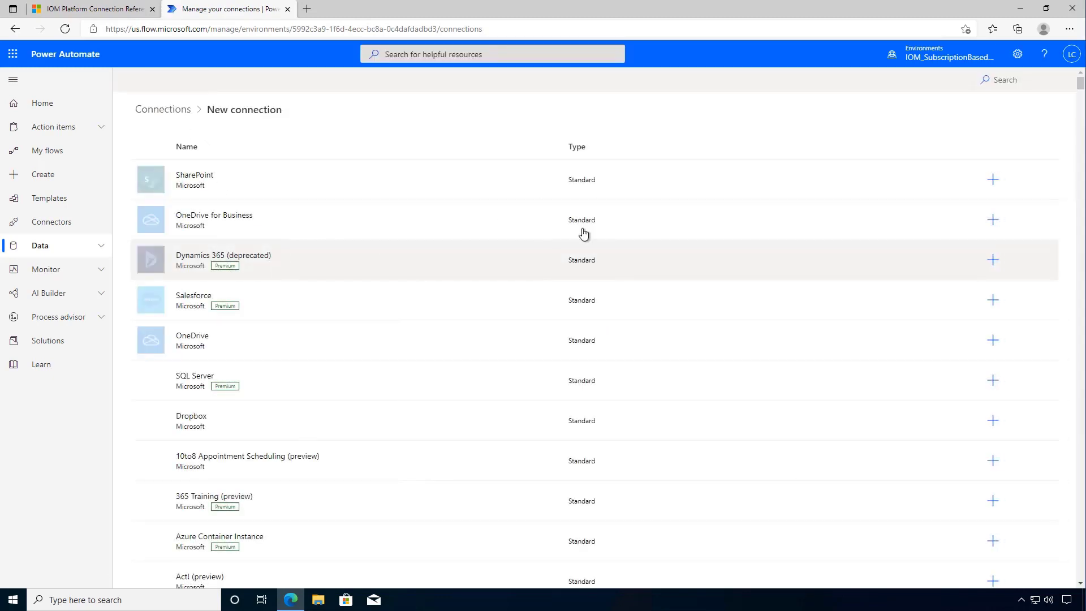
pyautogui.click(1015, 79)
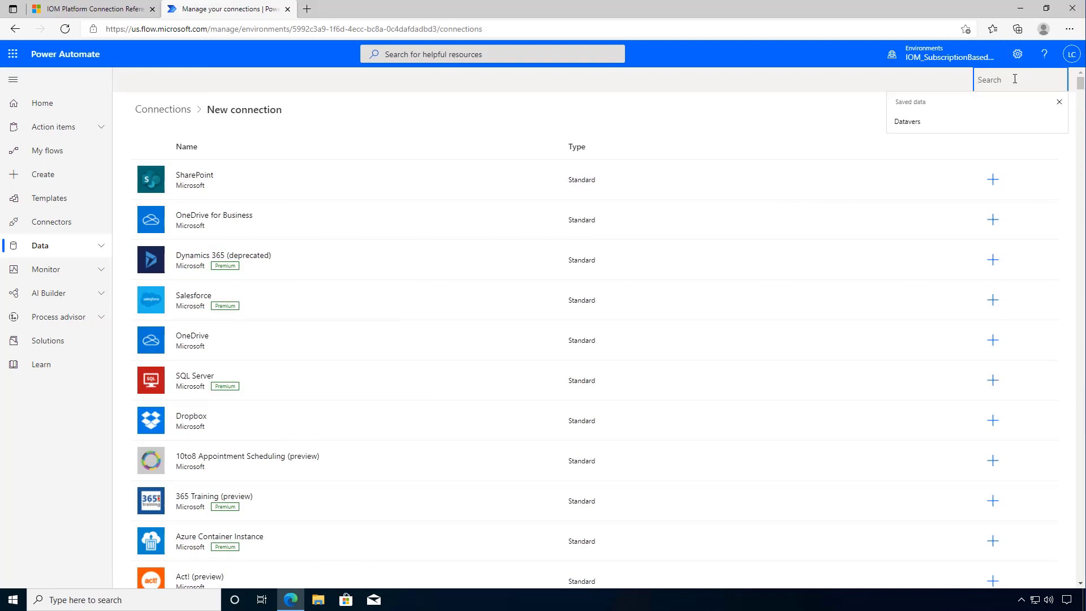
pyautogui.write('Power A')
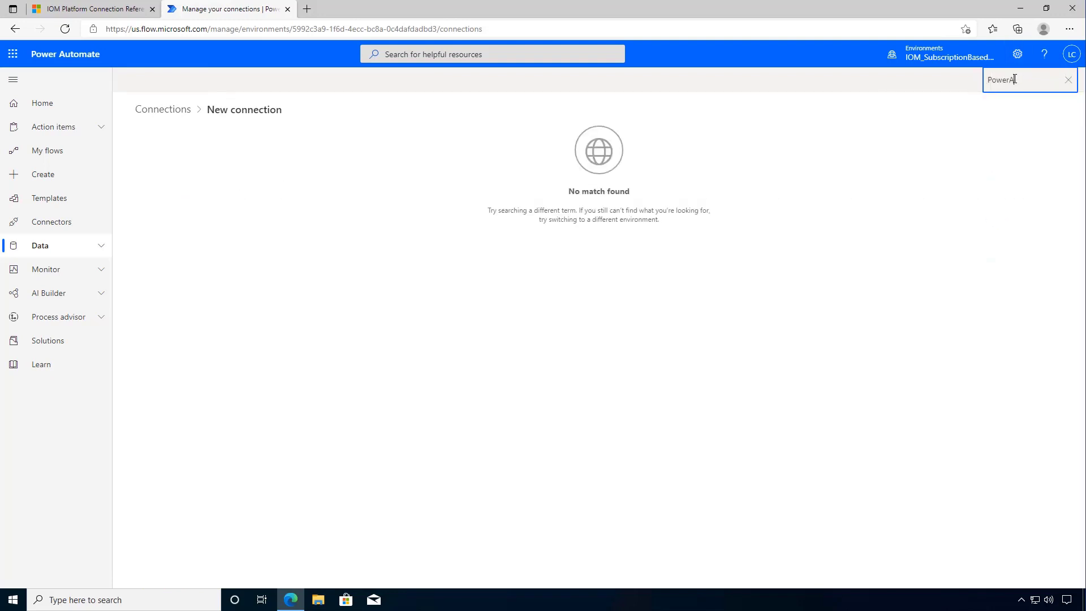
pyautogui.write('u')
pyautogui.press('BackSpace')
pyautogui.press('BackSpace')
pyautogui.write('Au')
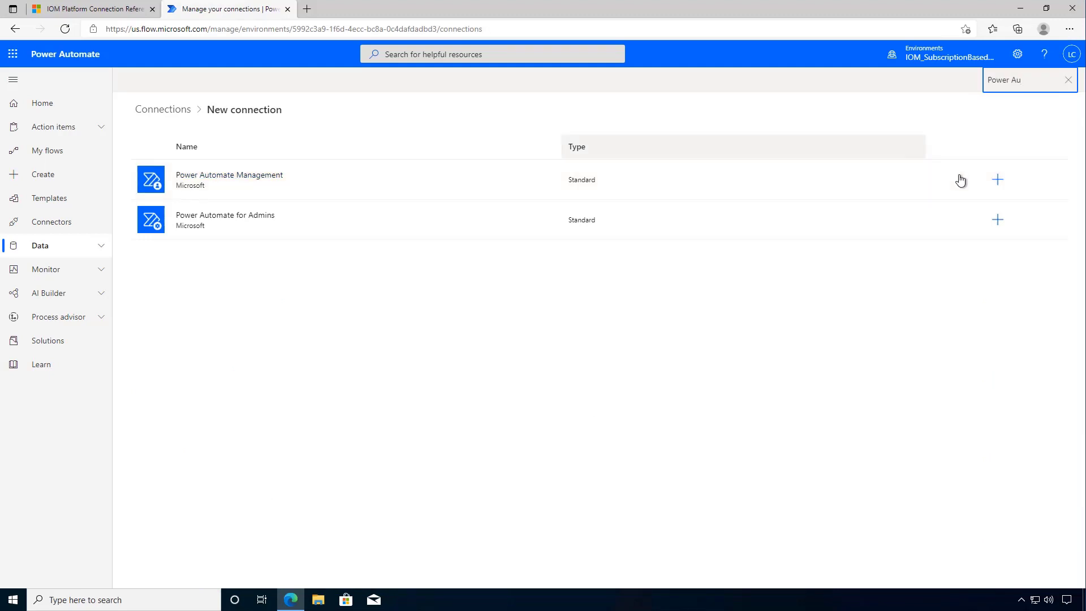
pyautogui.click(995, 184)
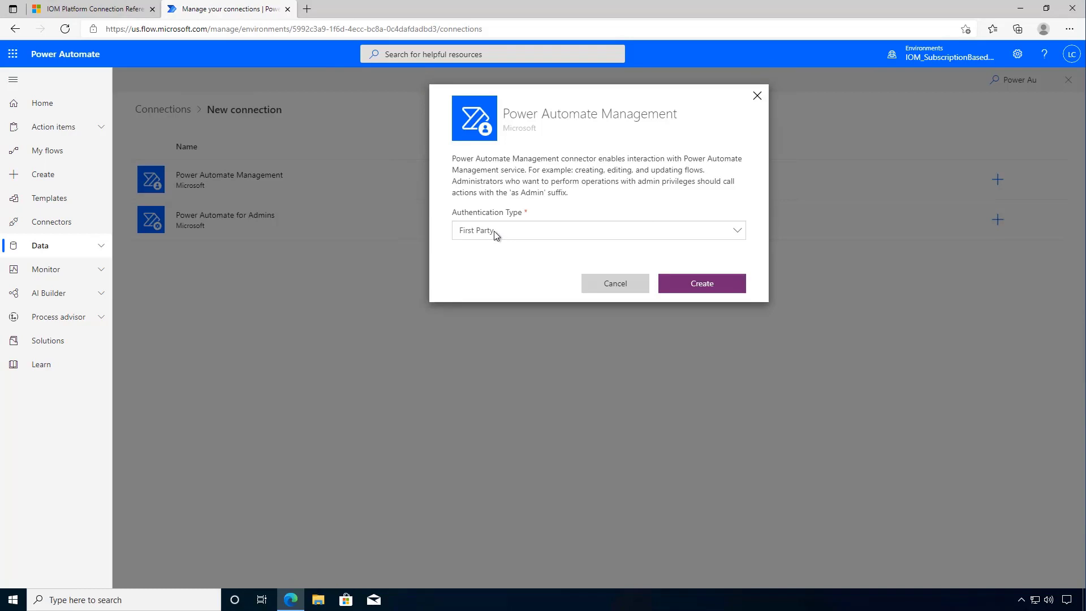
pyautogui.click(695, 288)
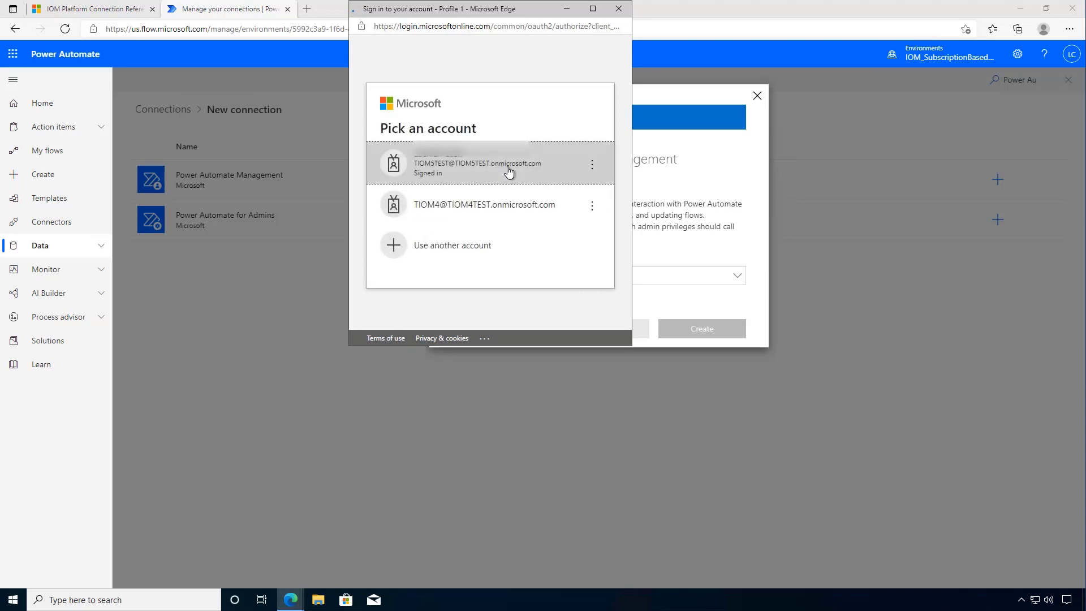
pyautogui.click(508, 171)
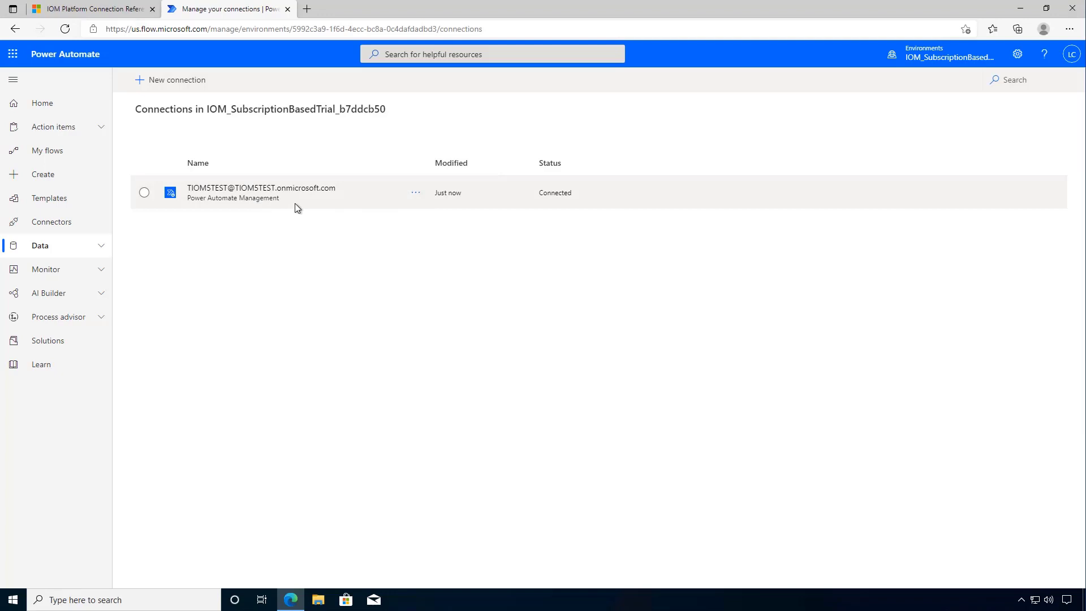
# Open the new connection's details page and copy its web address.
pyautogui.click(283, 193)
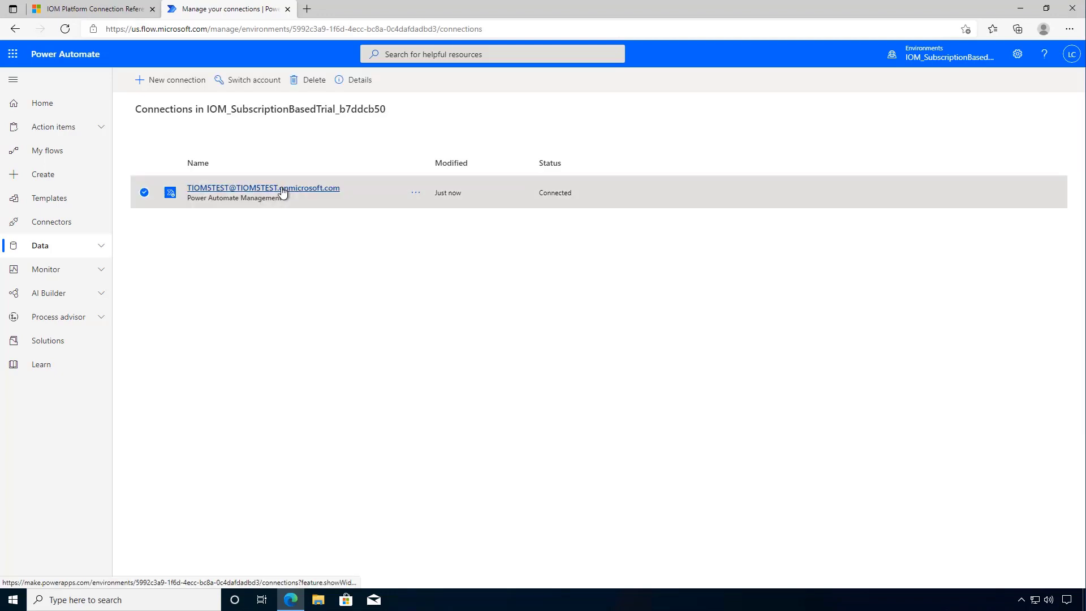
pyautogui.click(283, 192)
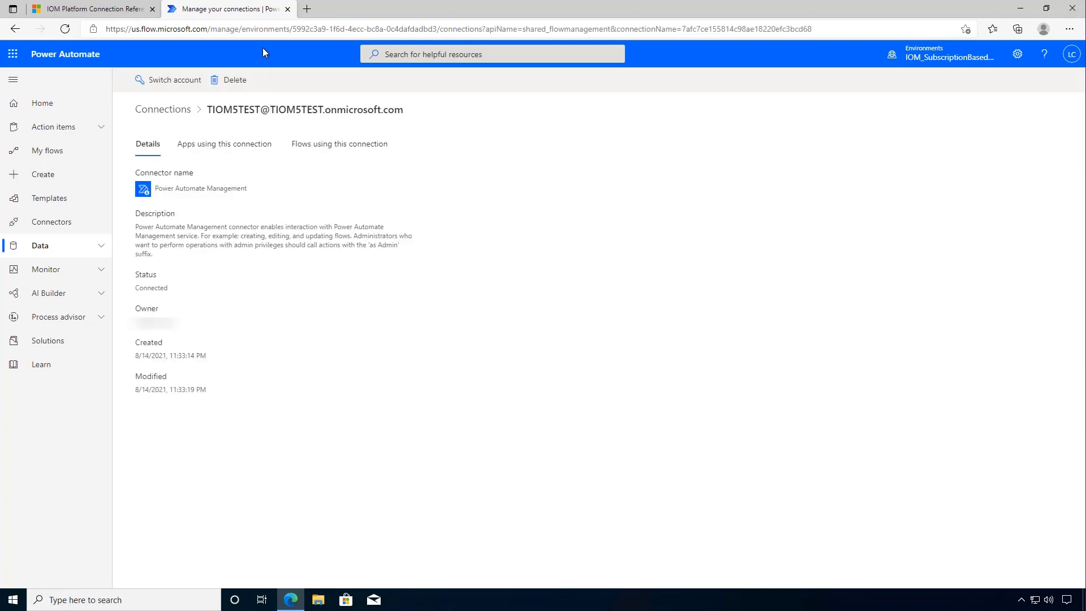
pyautogui.click(257, 29)
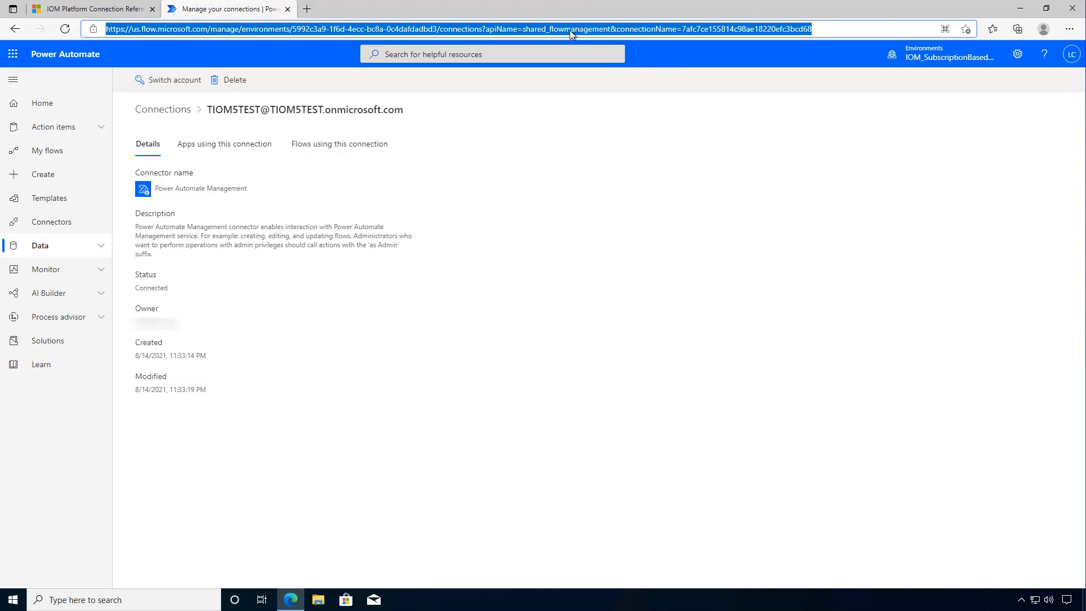
# Save Power Automate Management with the pasted connection URL, then open the Microsoft Dataverse reference.
pyautogui.click(88, 9)
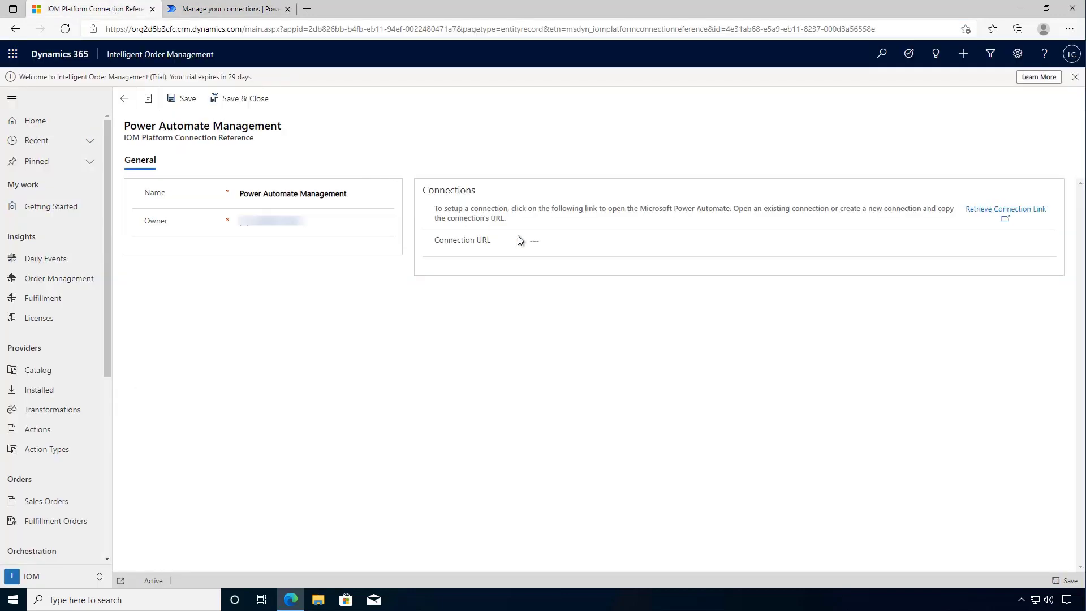
pyautogui.hotkey('ctrl', 'v')
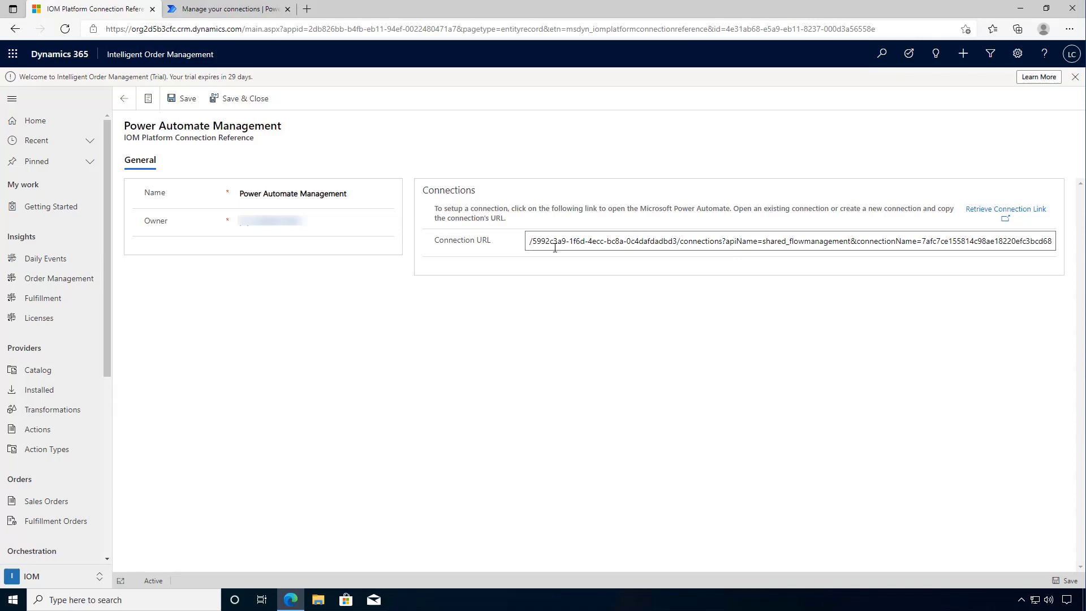
pyautogui.click(184, 100)
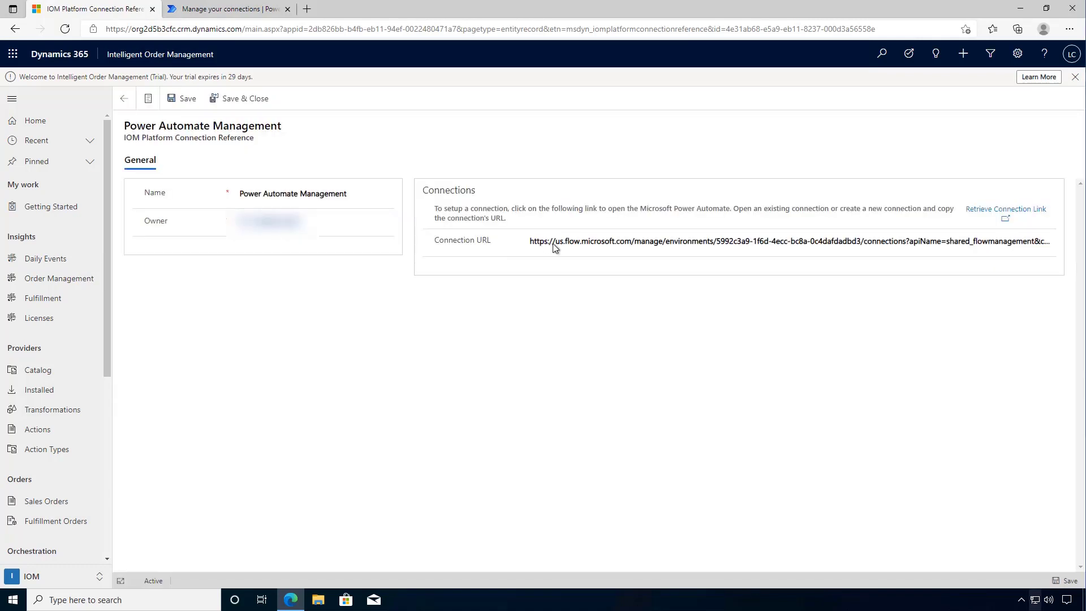
pyautogui.click(255, 98)
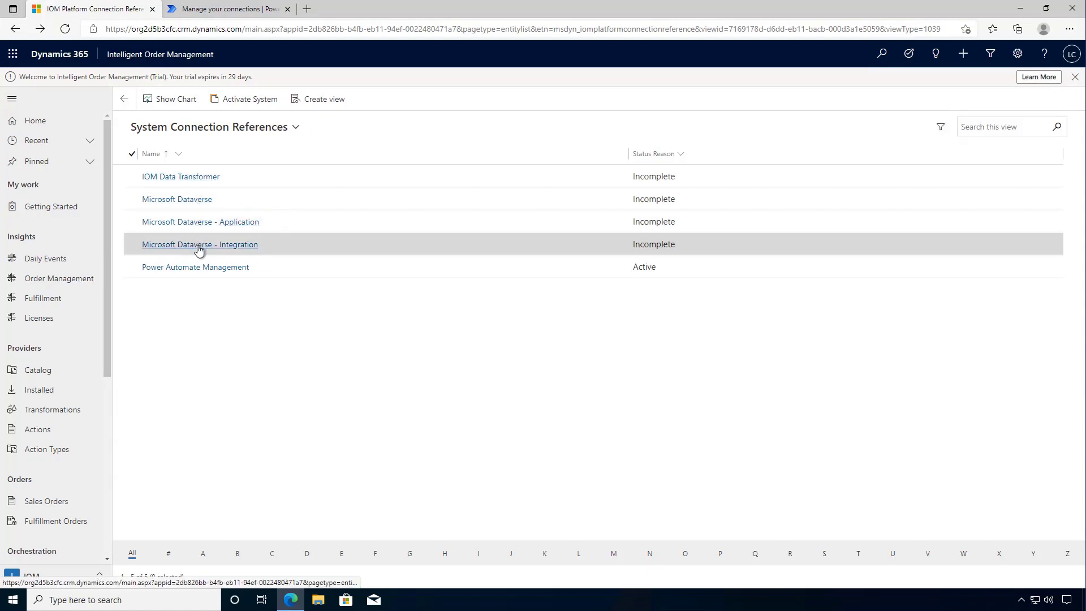
pyautogui.click(182, 201)
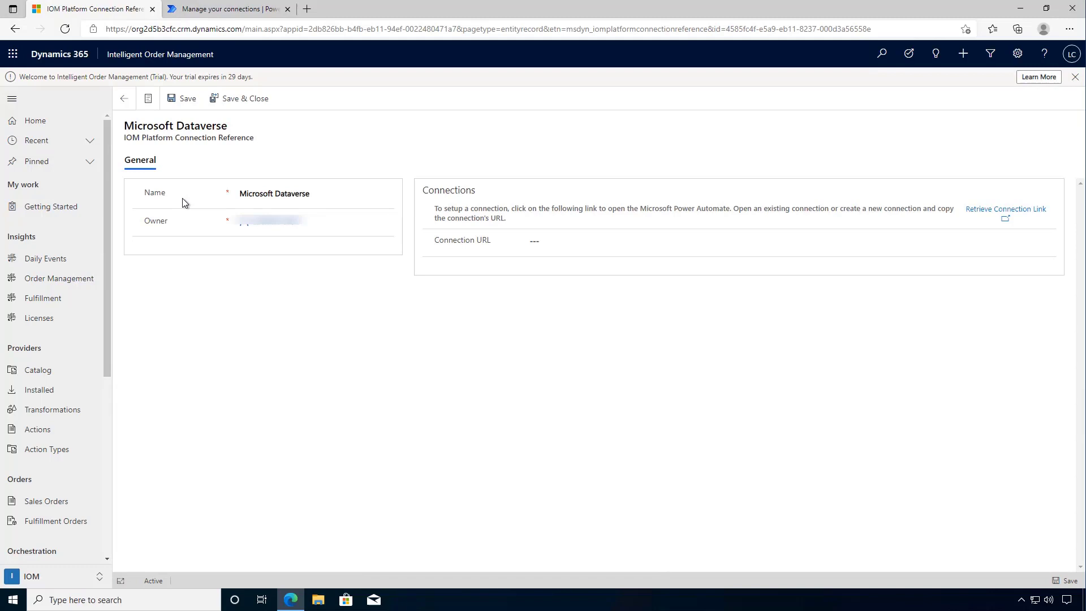
# Create a Microsoft Dataverse connection with the first account and select its details page address.
pyautogui.click(216, 14)
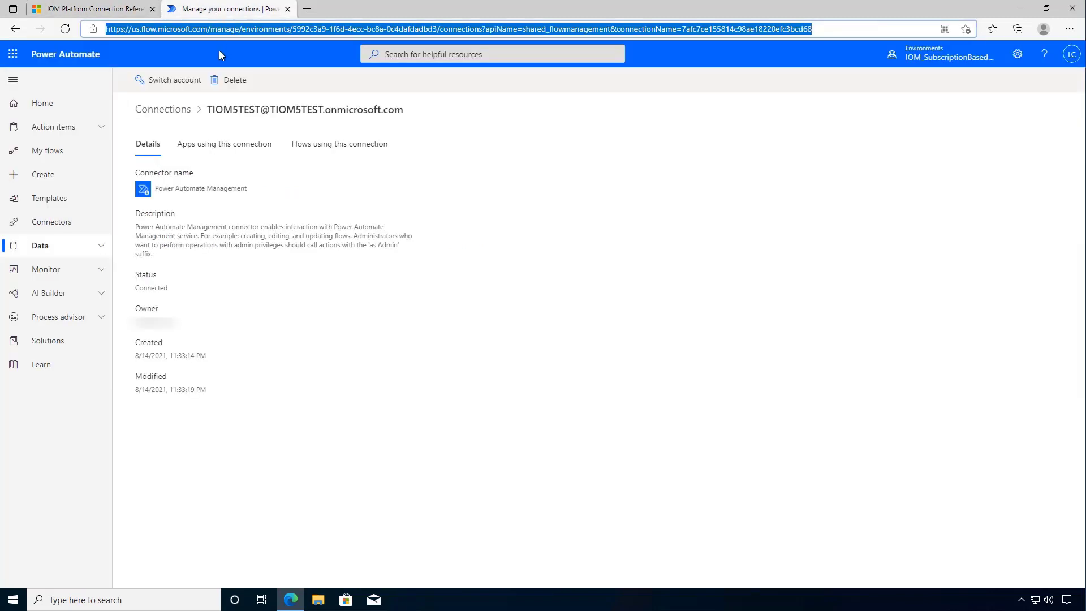
pyautogui.click(175, 116)
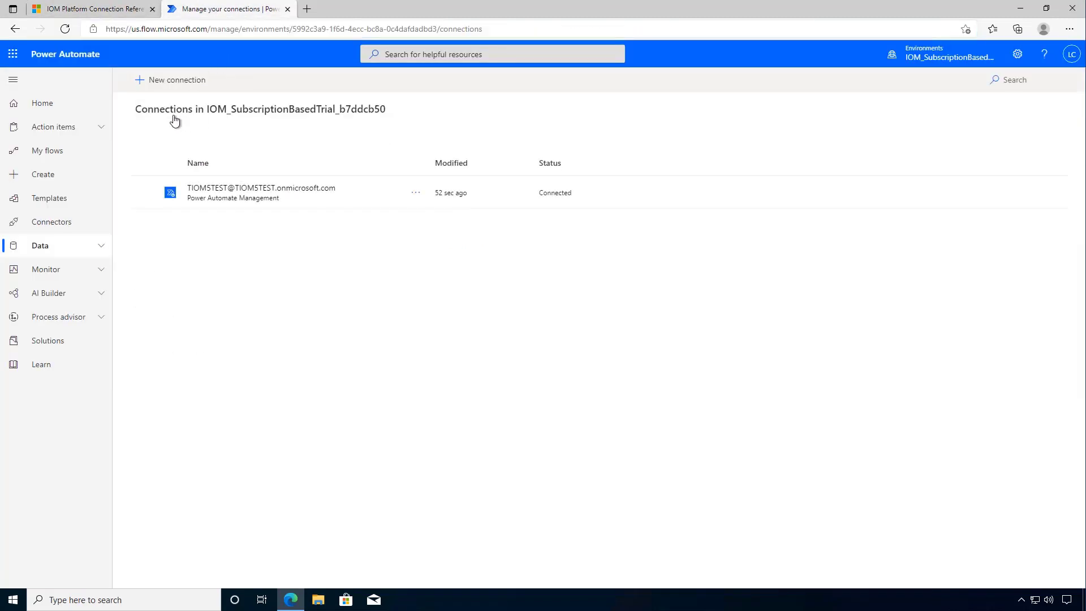
pyautogui.click(170, 86)
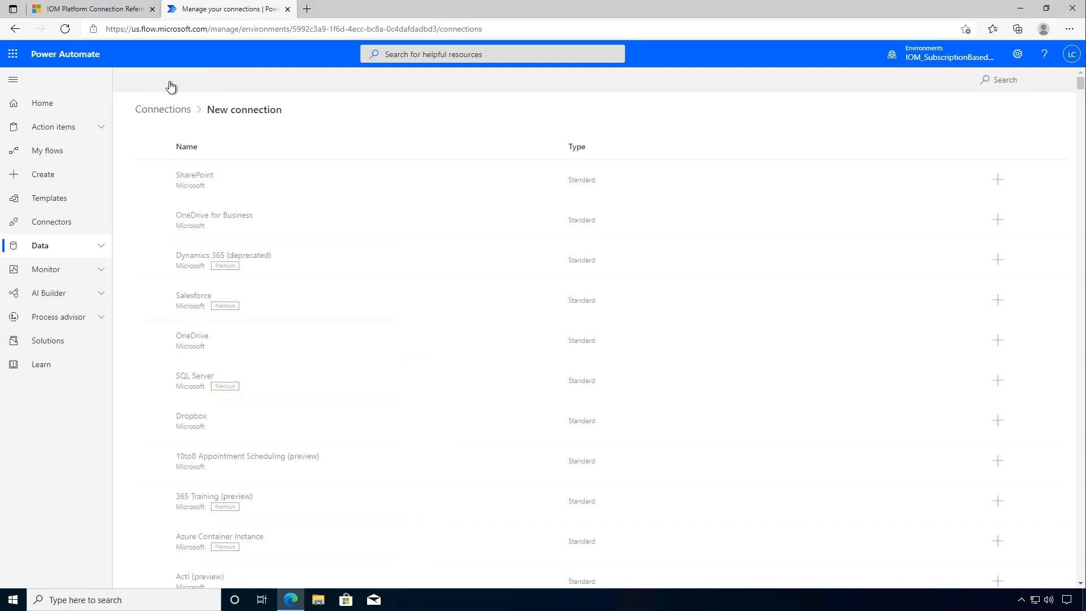
pyautogui.click(1011, 82)
pyautogui.write('Data')
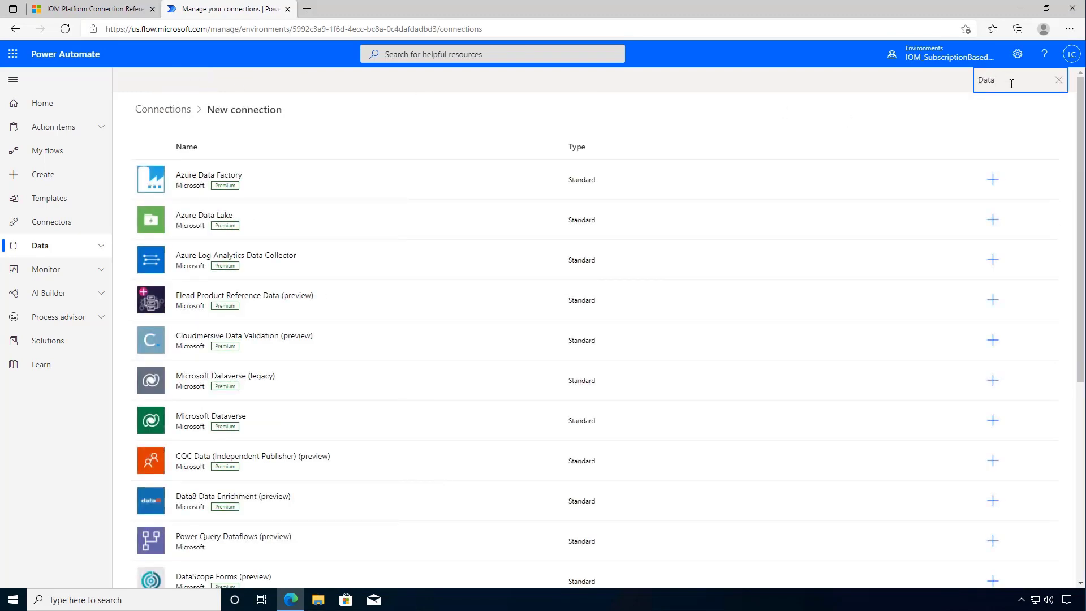
pyautogui.write('ver')
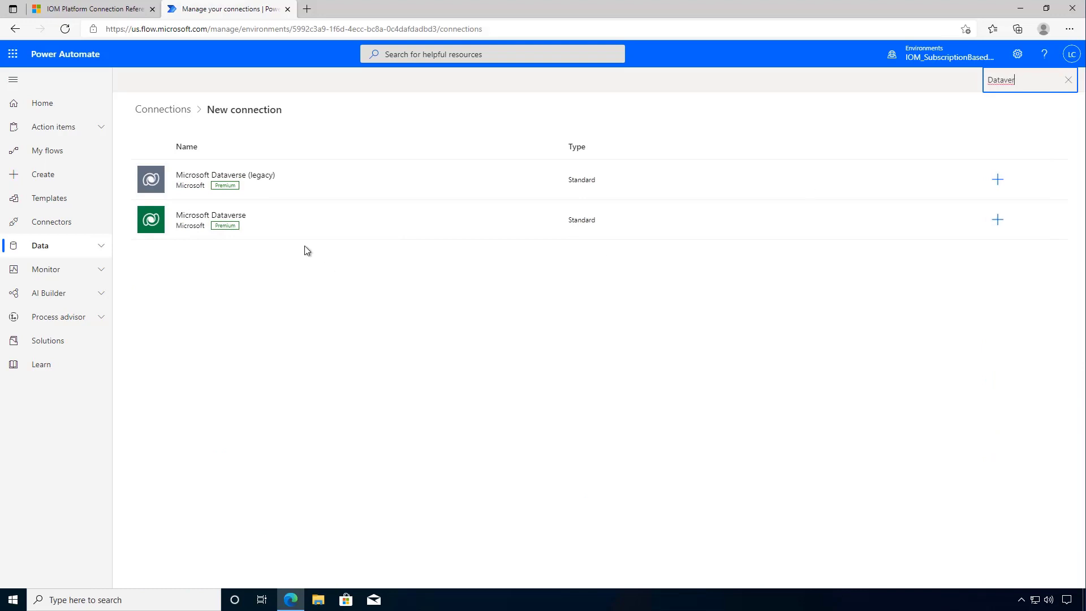
pyautogui.click(221, 221)
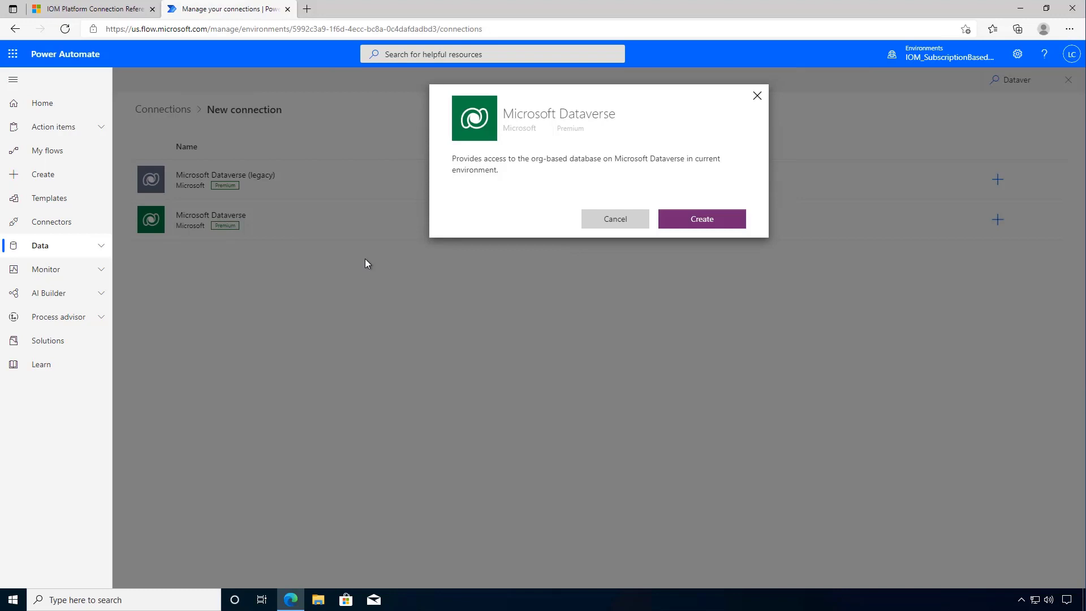
pyautogui.click(703, 222)
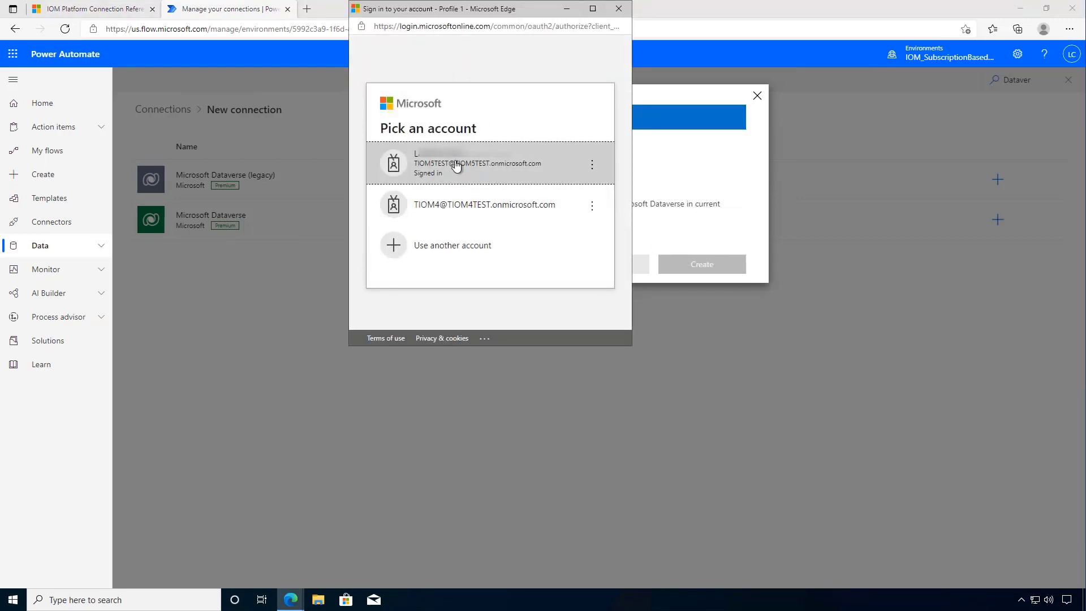
pyautogui.click(446, 163)
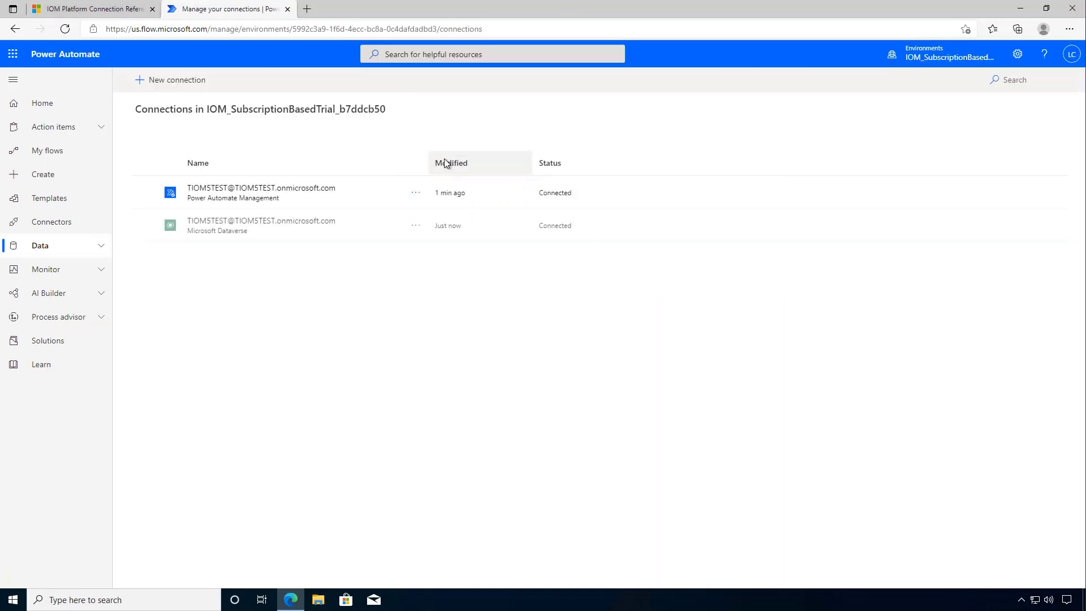
pyautogui.click(250, 221)
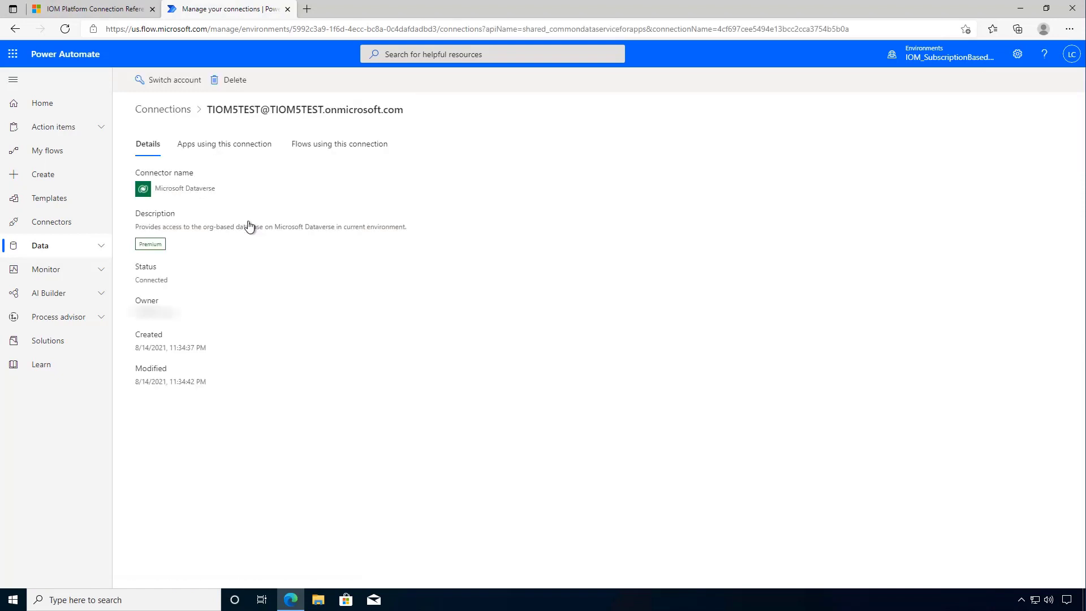
pyautogui.click(322, 31)
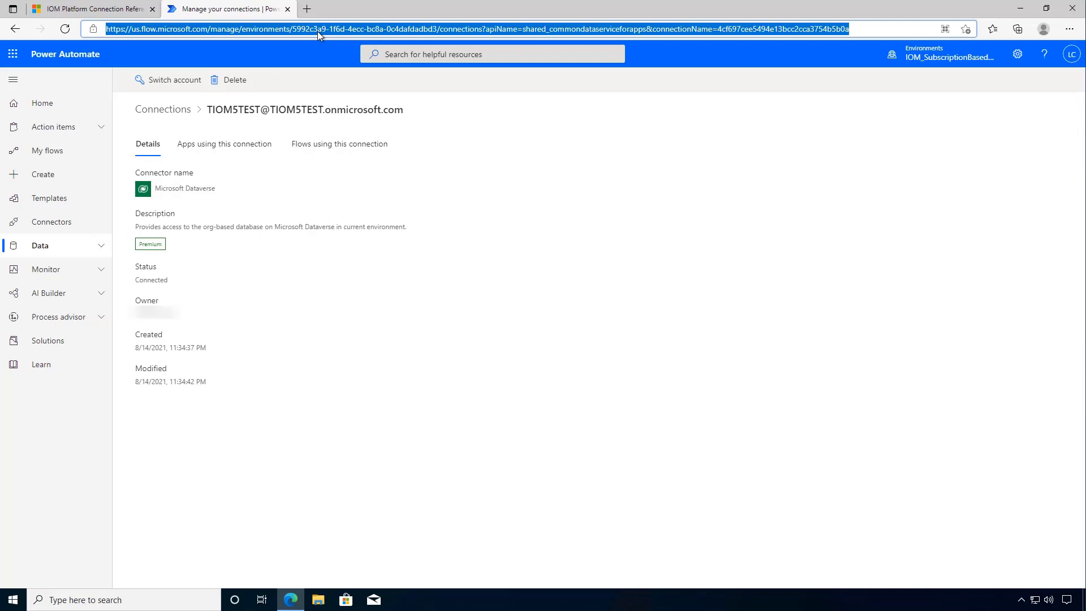
# Paste the copied URL into Microsoft Dataverse's Connection URL, then save and close the record.
pyautogui.click(113, 11)
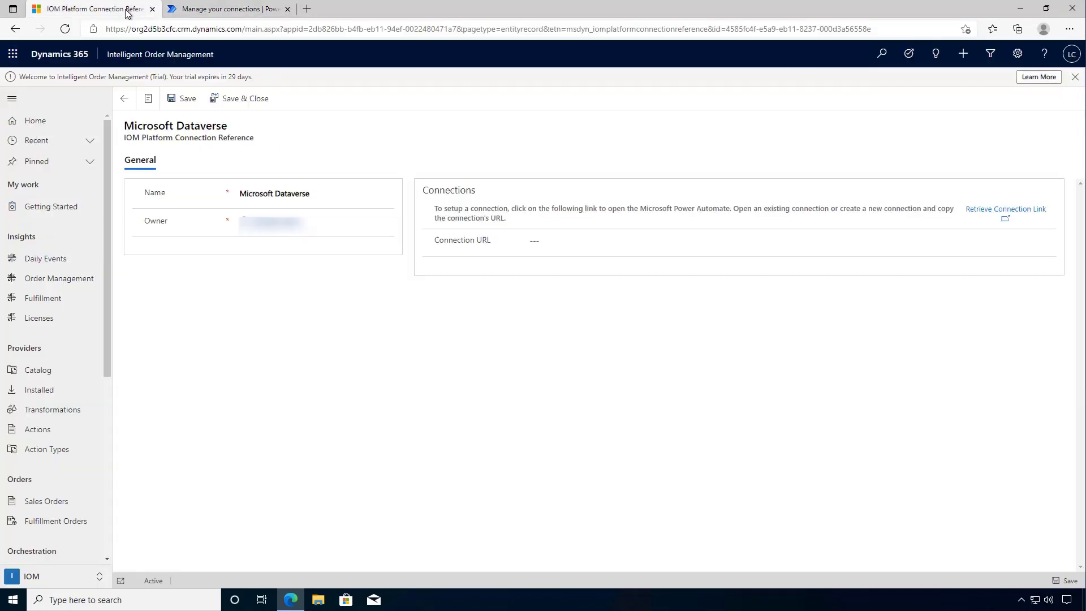
pyautogui.click(530, 242)
pyautogui.hotkey('ctrl', 'v')
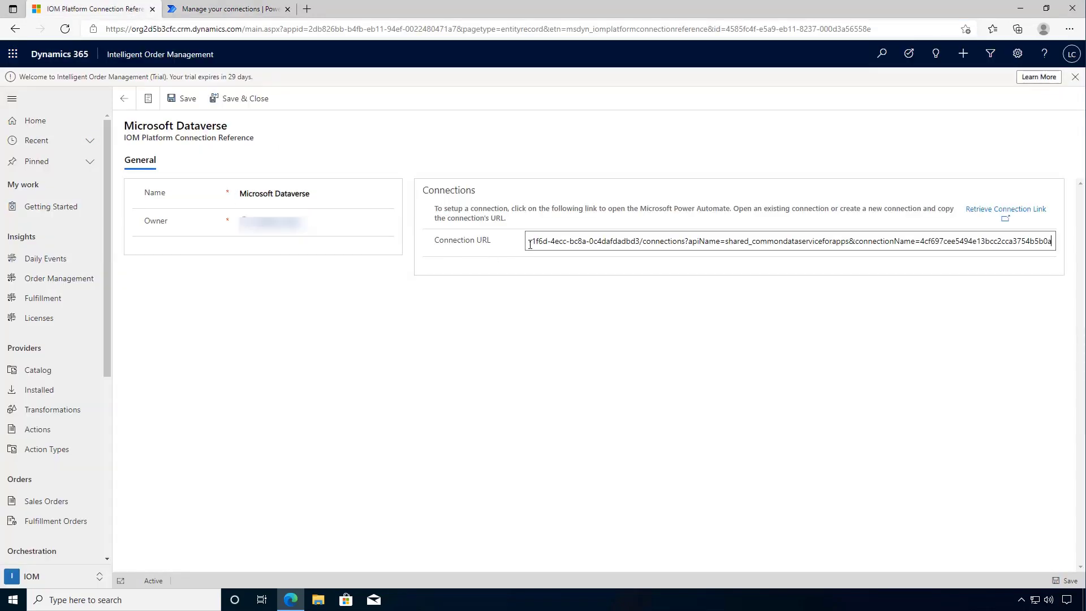
pyautogui.click(523, 255)
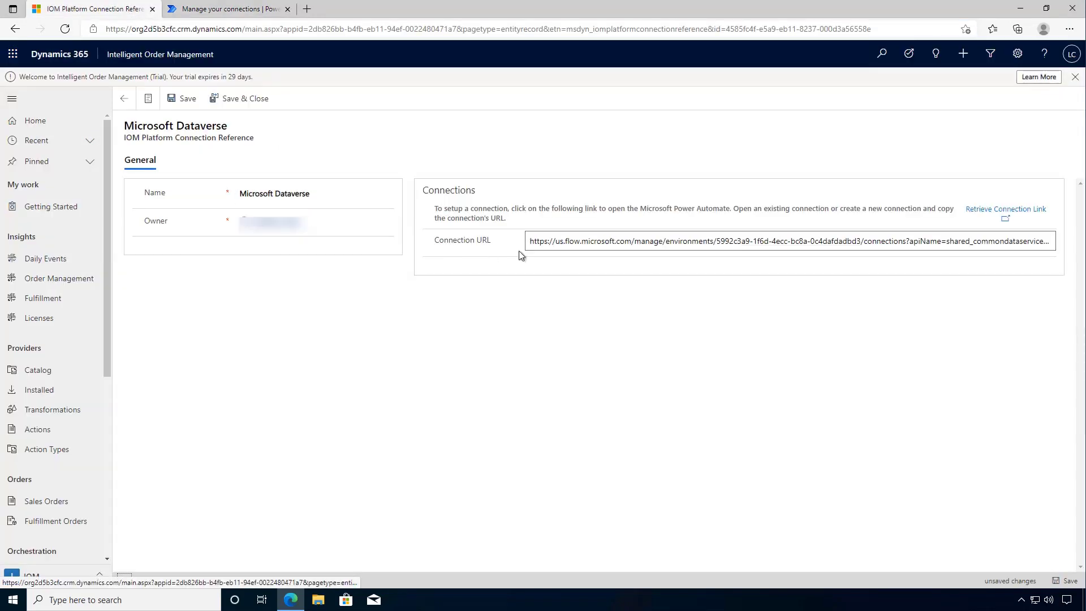
pyautogui.click(182, 105)
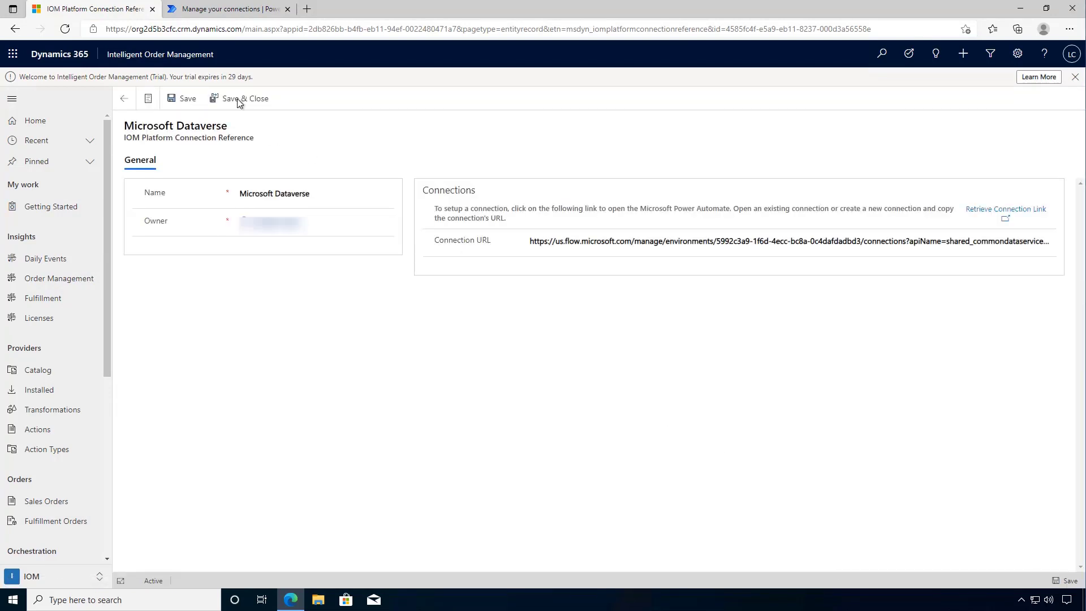
pyautogui.click(239, 102)
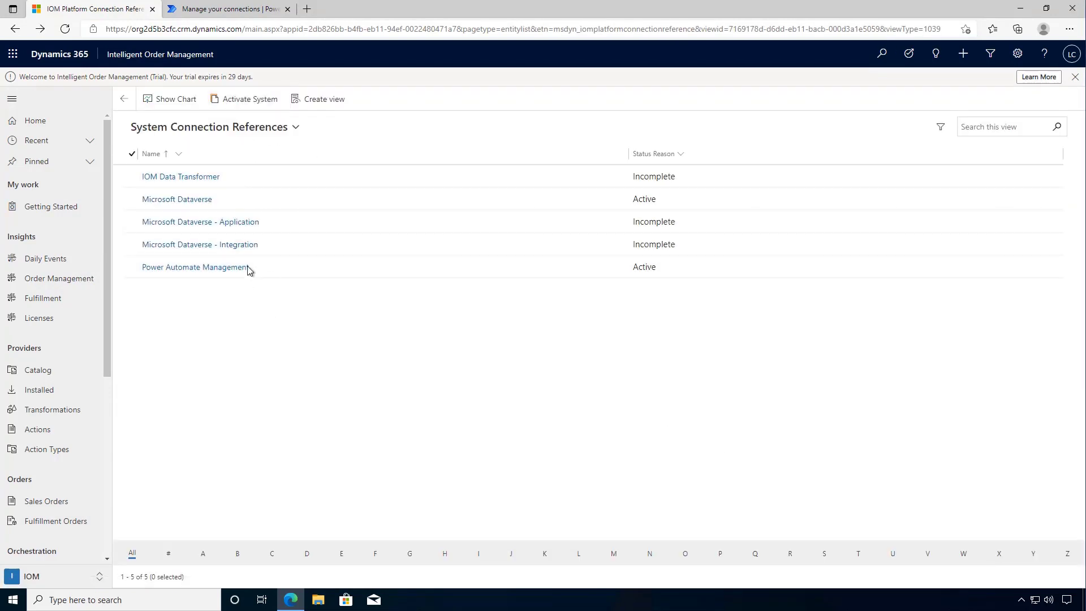
# Paste the connection URL into Microsoft Dataverse - Application, then save and close it.
pyautogui.click(194, 222)
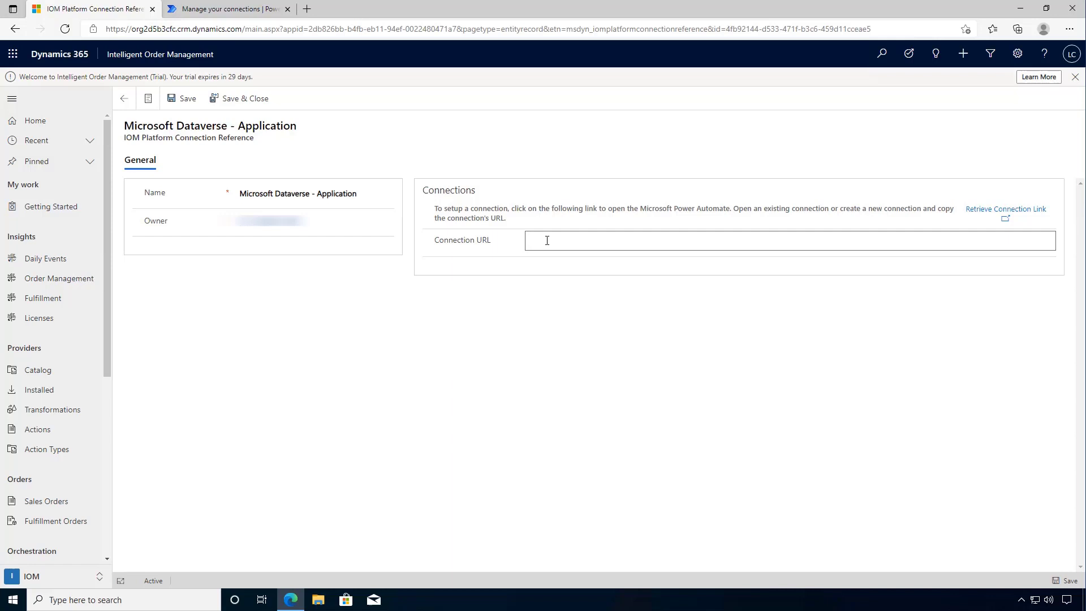
pyautogui.click(547, 240)
pyautogui.hotkey('ctrl', 'v')
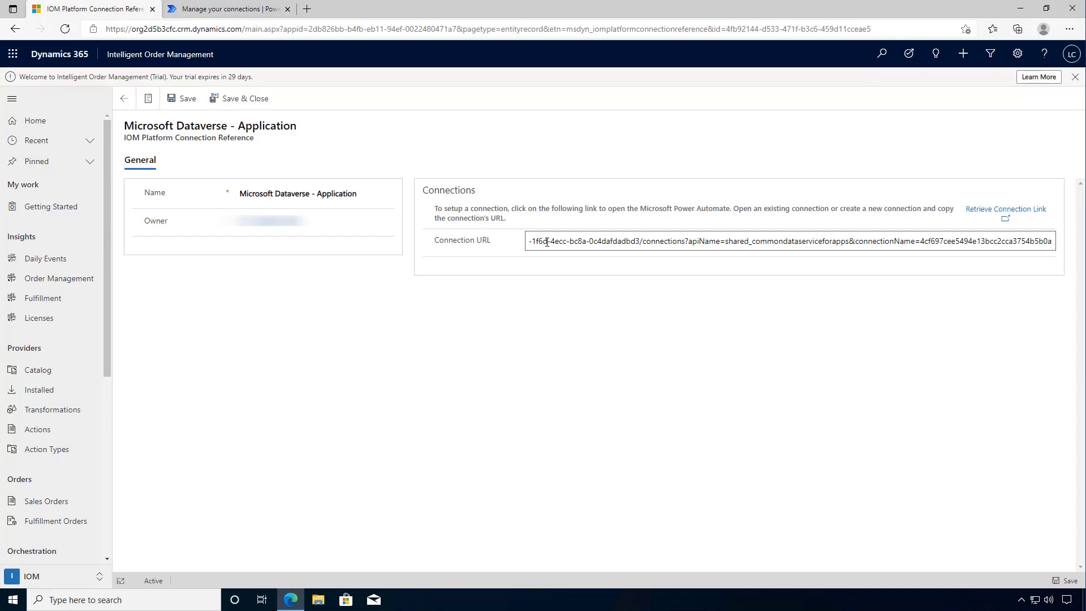
pyautogui.click(181, 100)
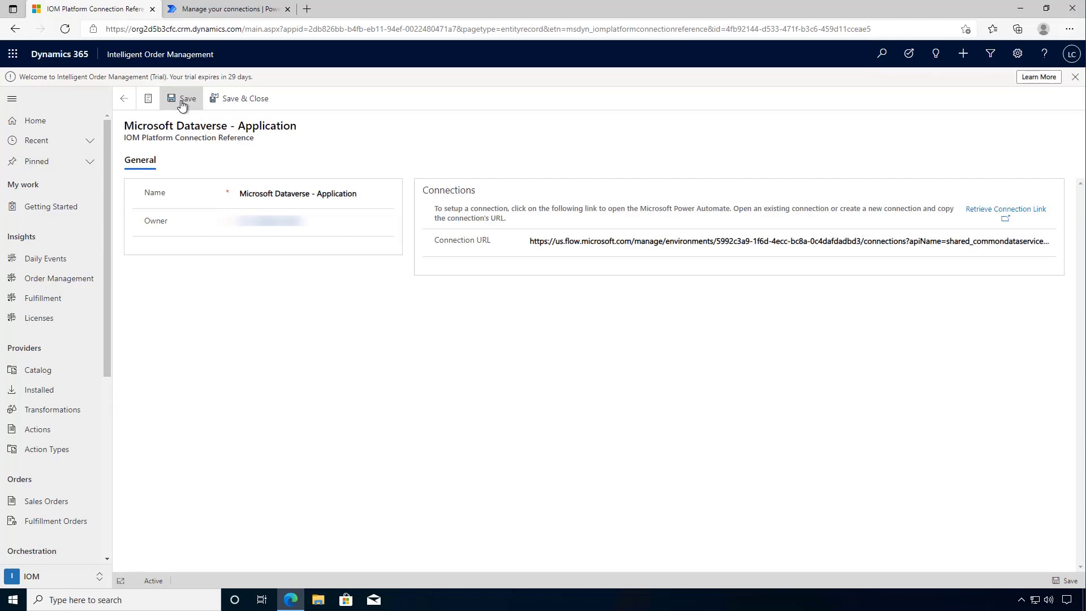
pyautogui.click(228, 103)
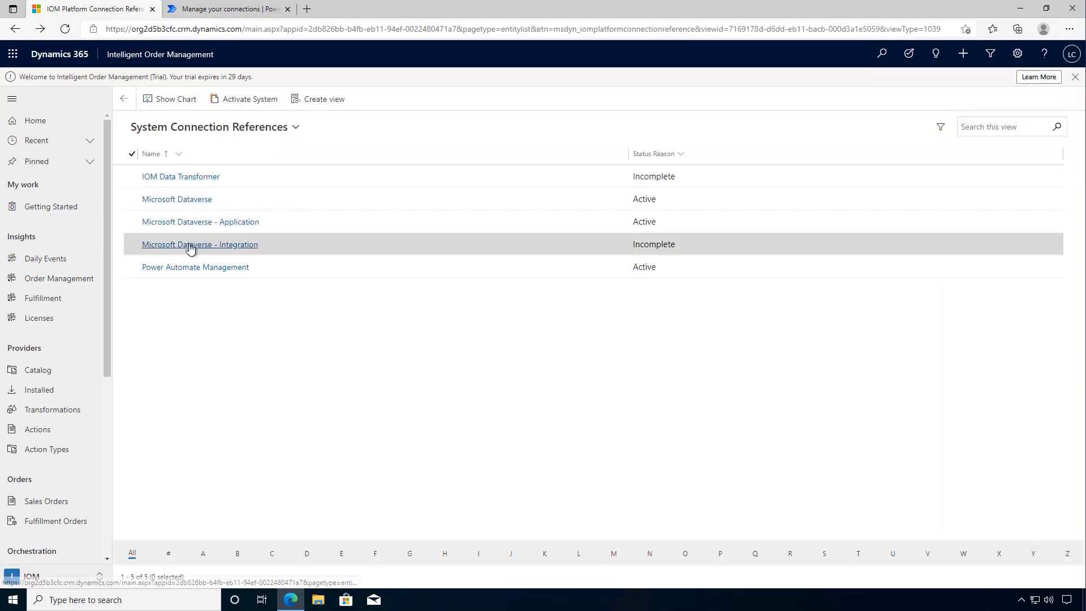
# Paste the connection URL into Microsoft Dataverse - Integration, then save and close it.
pyautogui.click(195, 245)
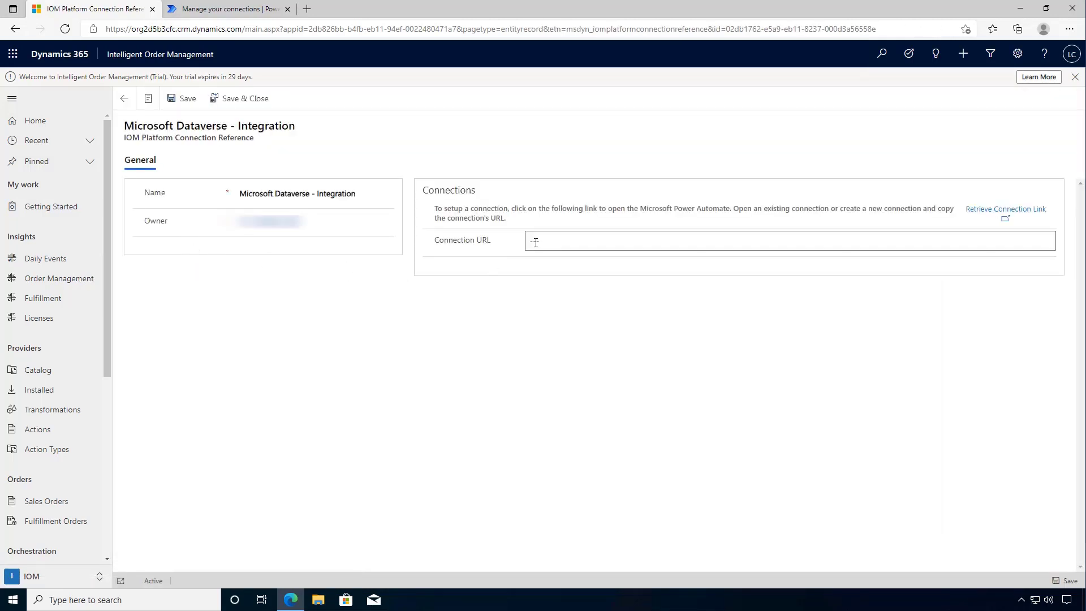
pyautogui.hotkey('ctrl', 'v')
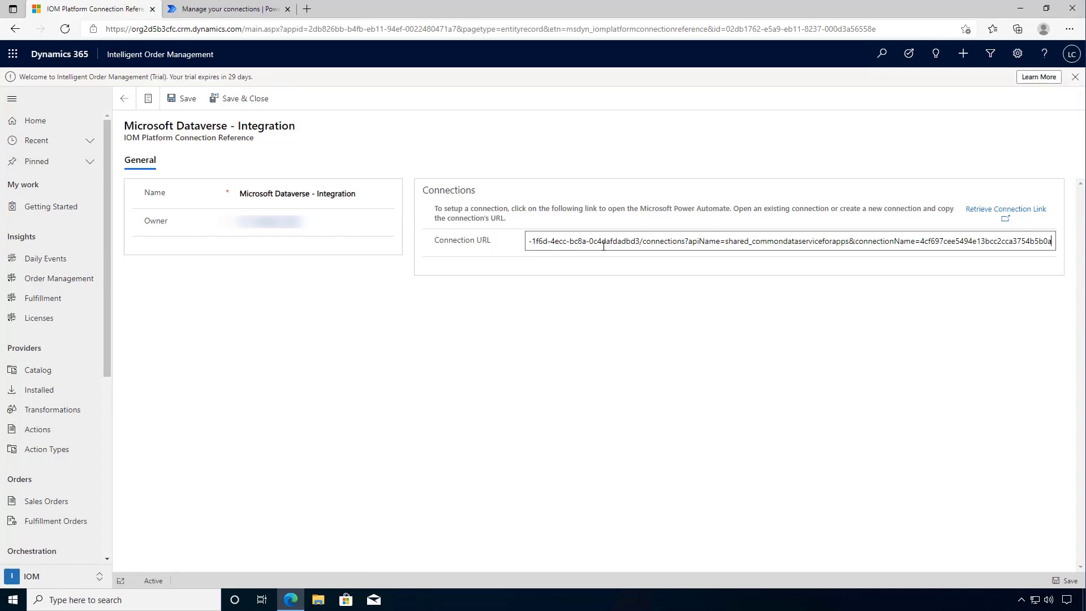
pyautogui.click(180, 107)
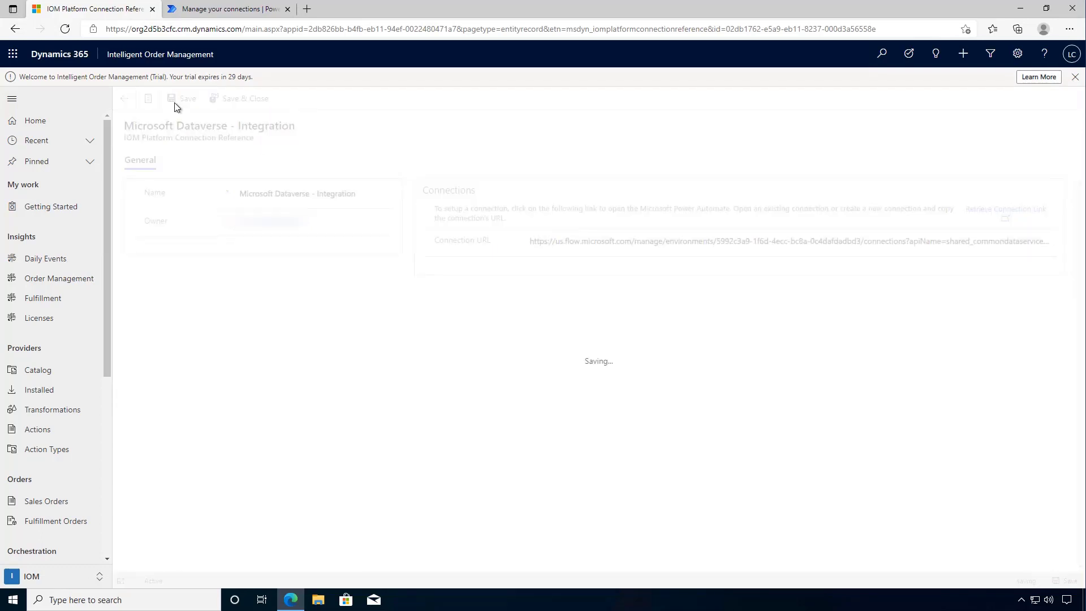
pyautogui.click(236, 105)
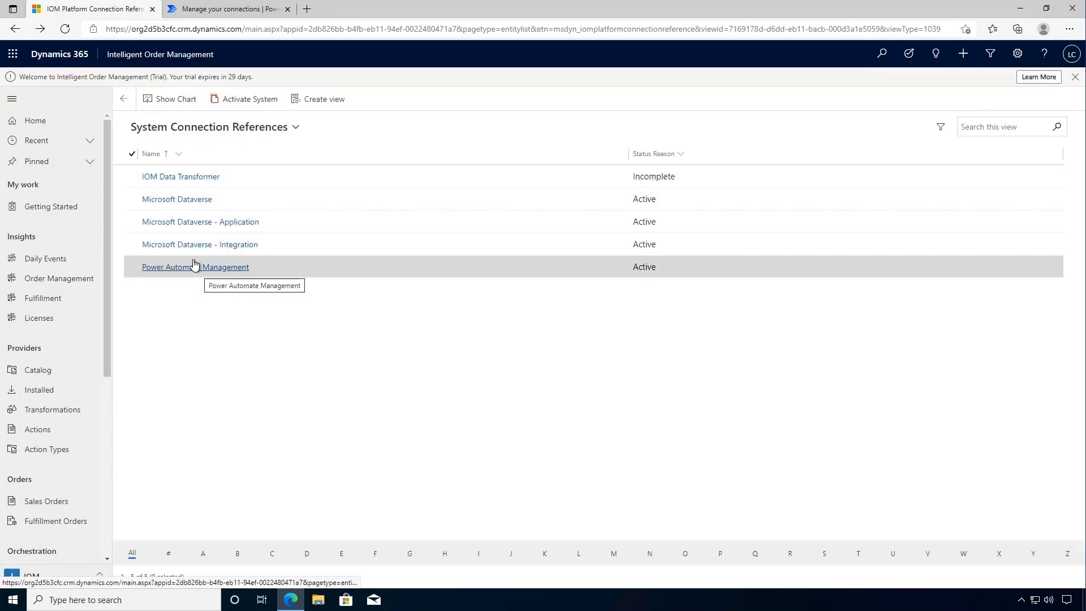
# Open the IOM Data Transformer connection reference from the list.
pyautogui.click(180, 177)
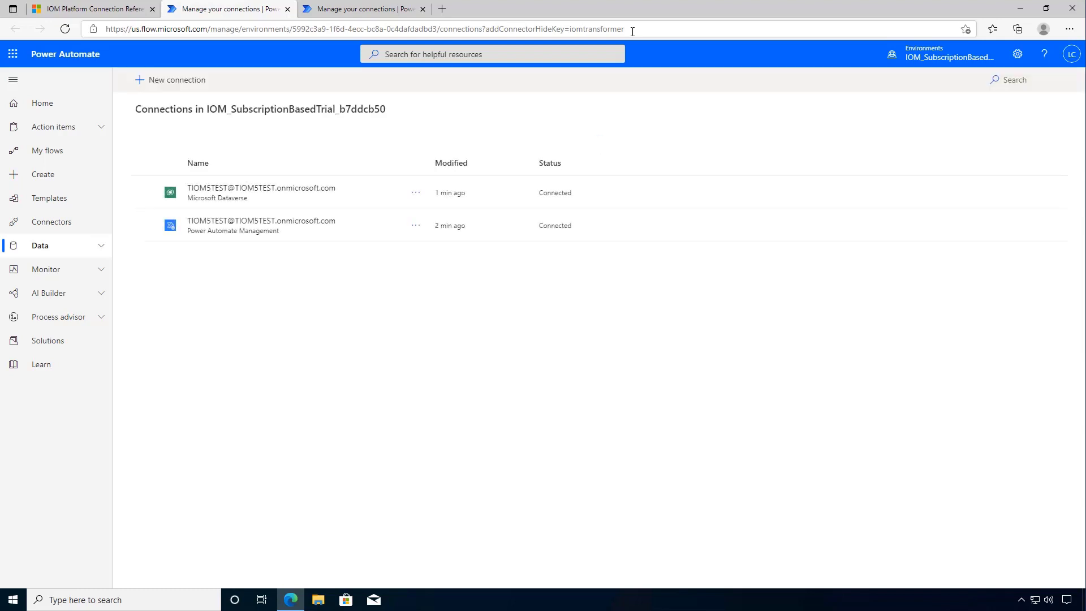
# Create an IOM Data Transformer (preview) connection with the signed-in account and select its details address.
pyautogui.click(154, 81)
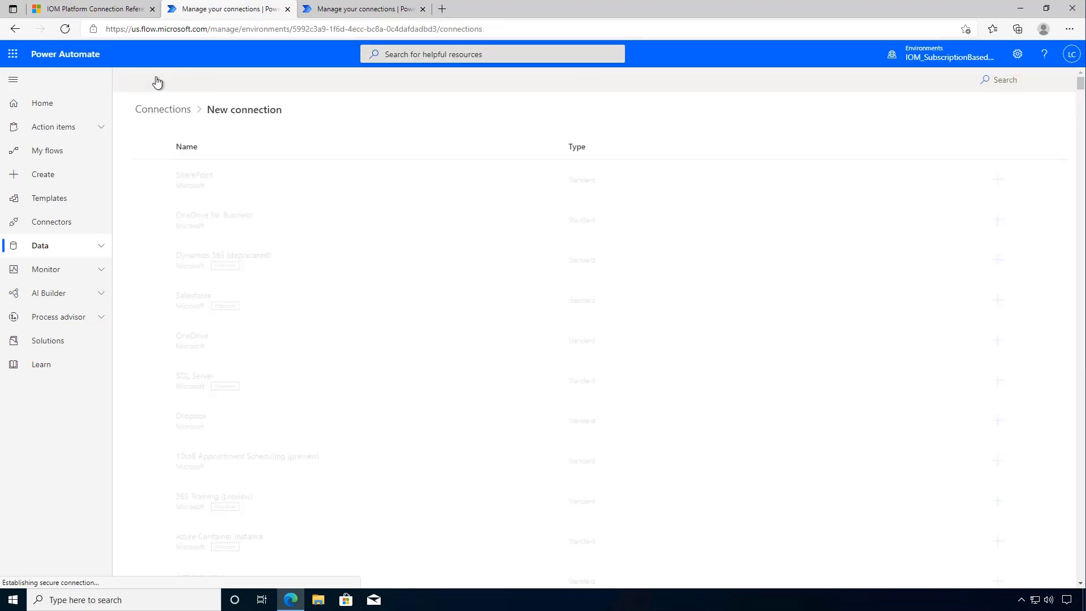
pyautogui.click(1003, 82)
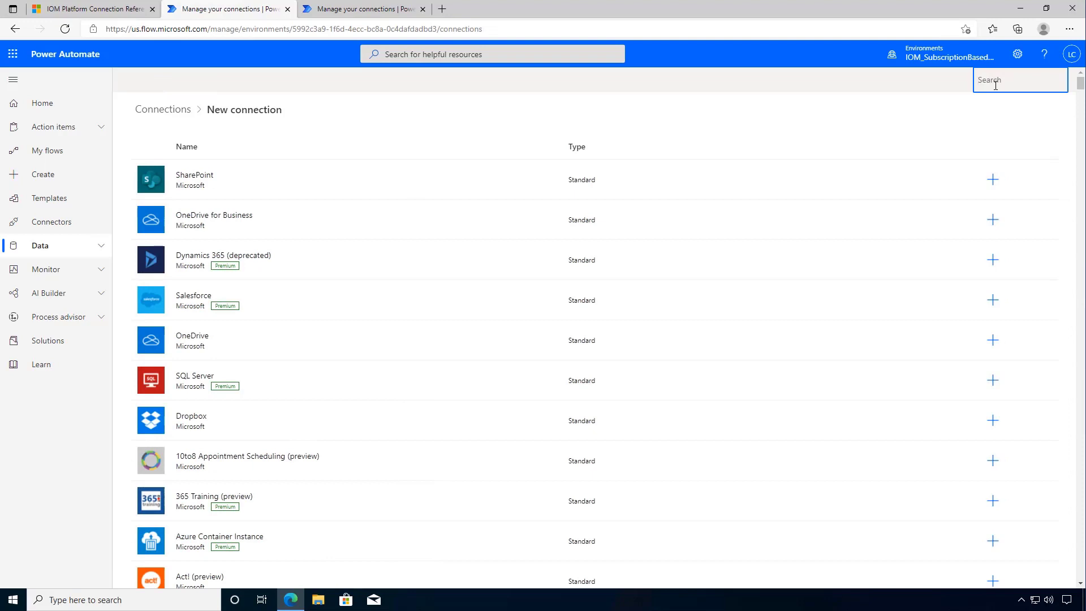
pyautogui.write('IOM')
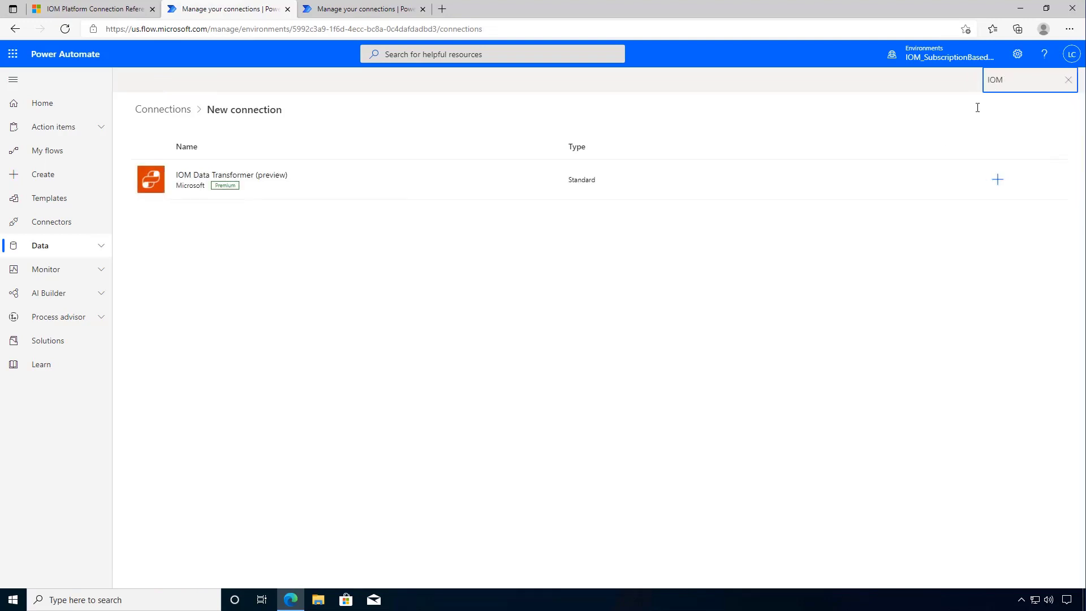
pyautogui.click(221, 179)
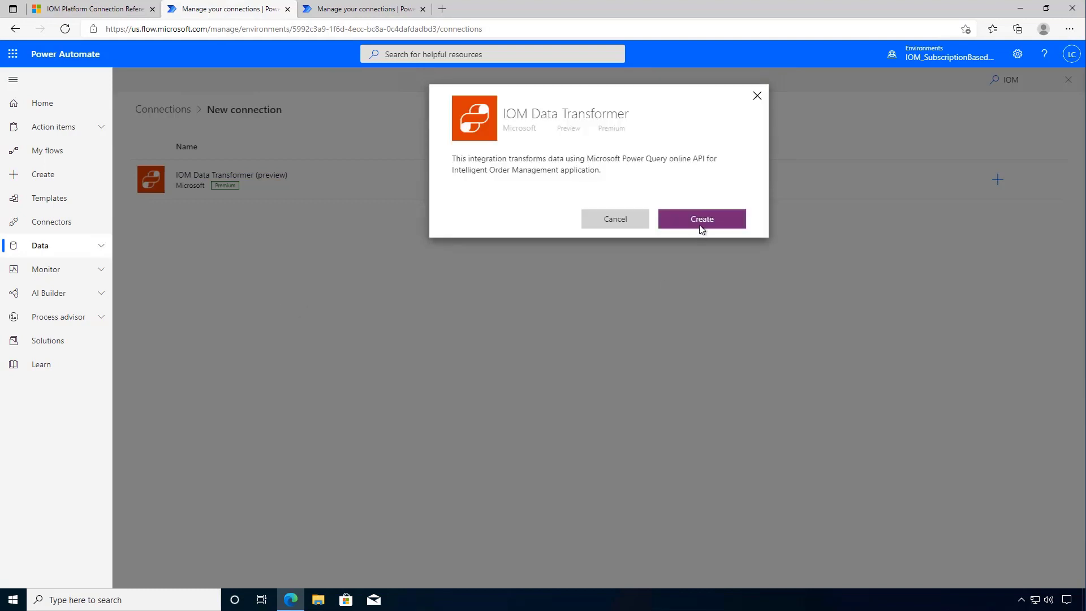
pyautogui.click(701, 224)
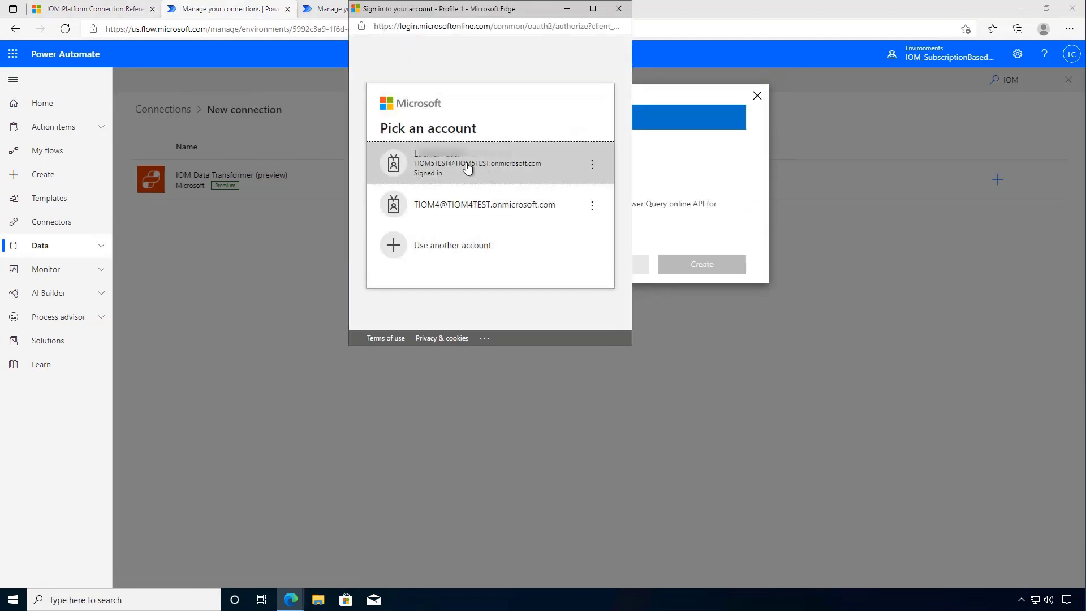
pyautogui.click(463, 165)
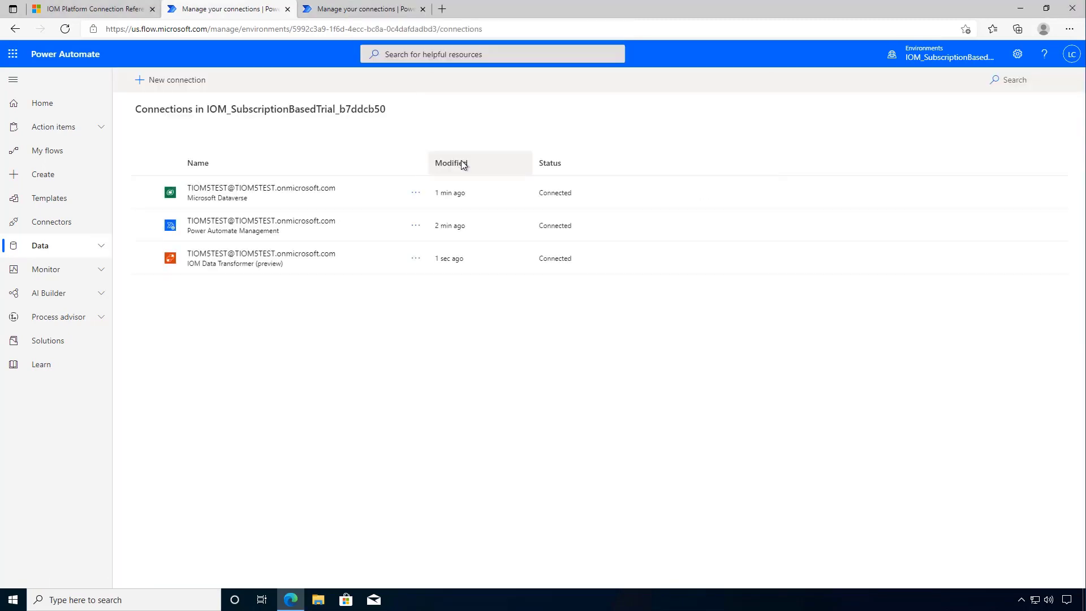
pyautogui.click(256, 261)
pyautogui.click(256, 258)
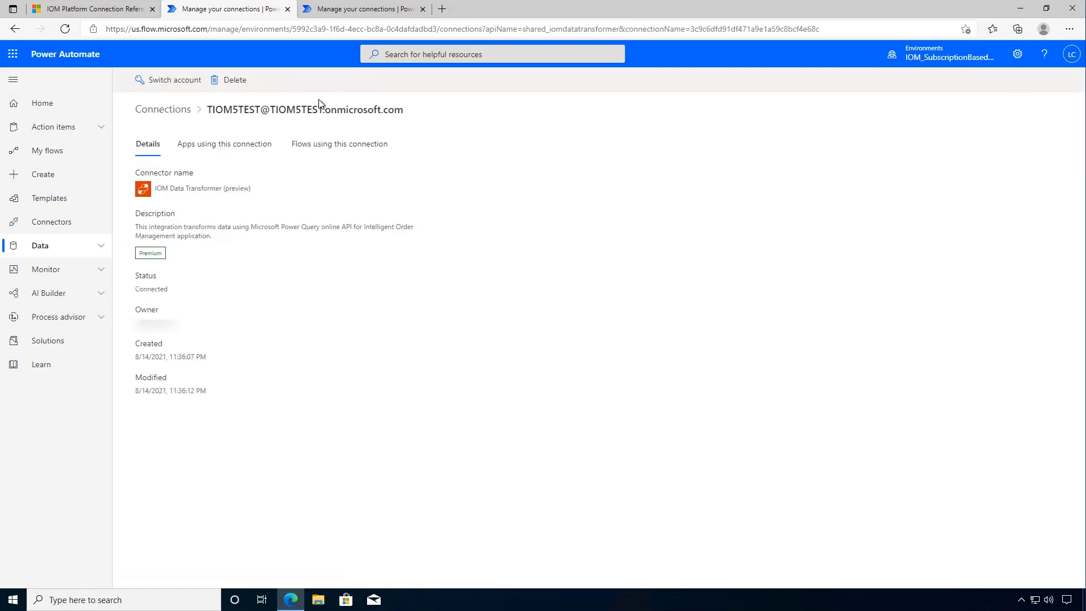
pyautogui.click(360, 29)
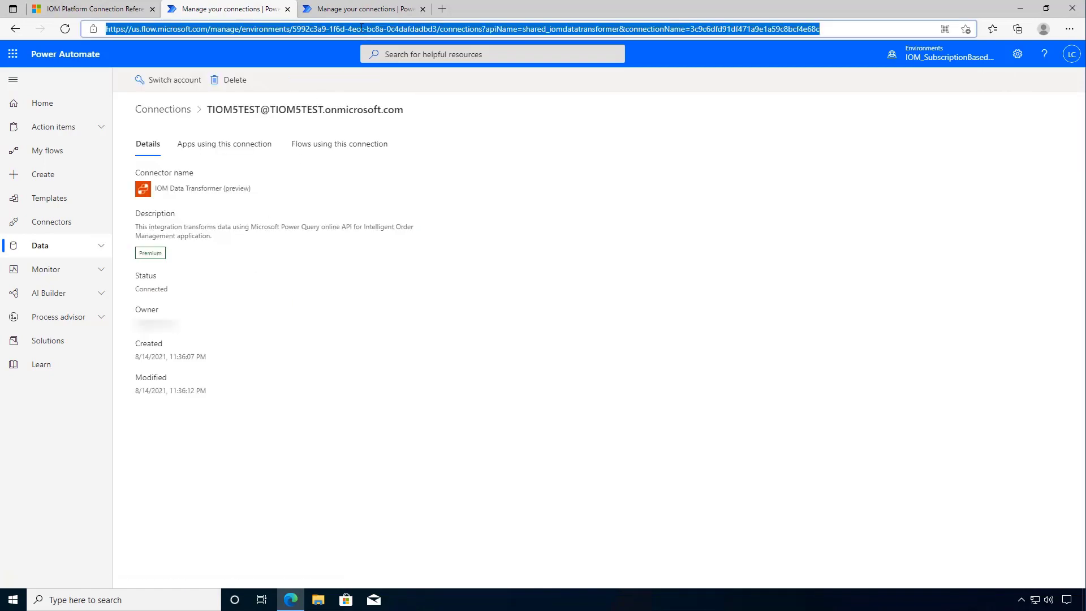
# Paste the URL into IOM Data Transformer's Connection URL field, then save and close.
pyautogui.click(116, 11)
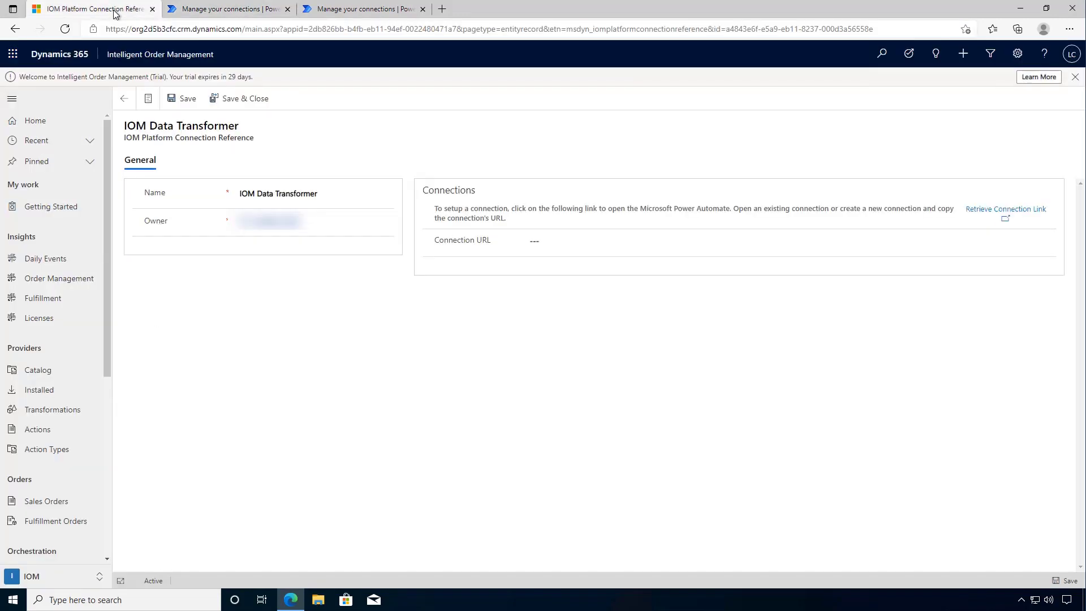
pyautogui.click(529, 242)
pyautogui.hotkey('ctrl', 'v')
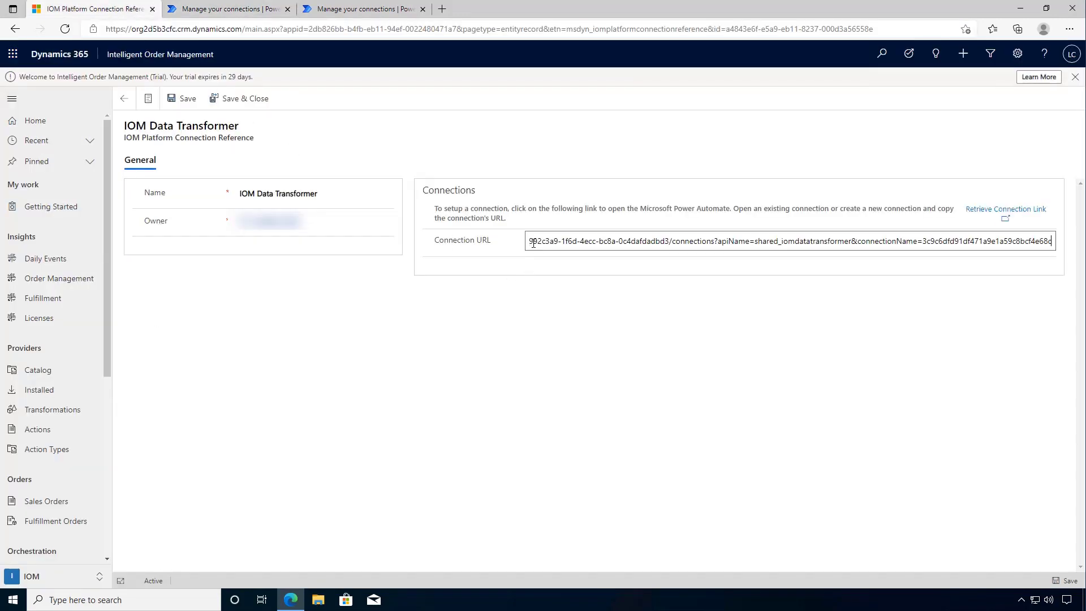
pyautogui.click(183, 106)
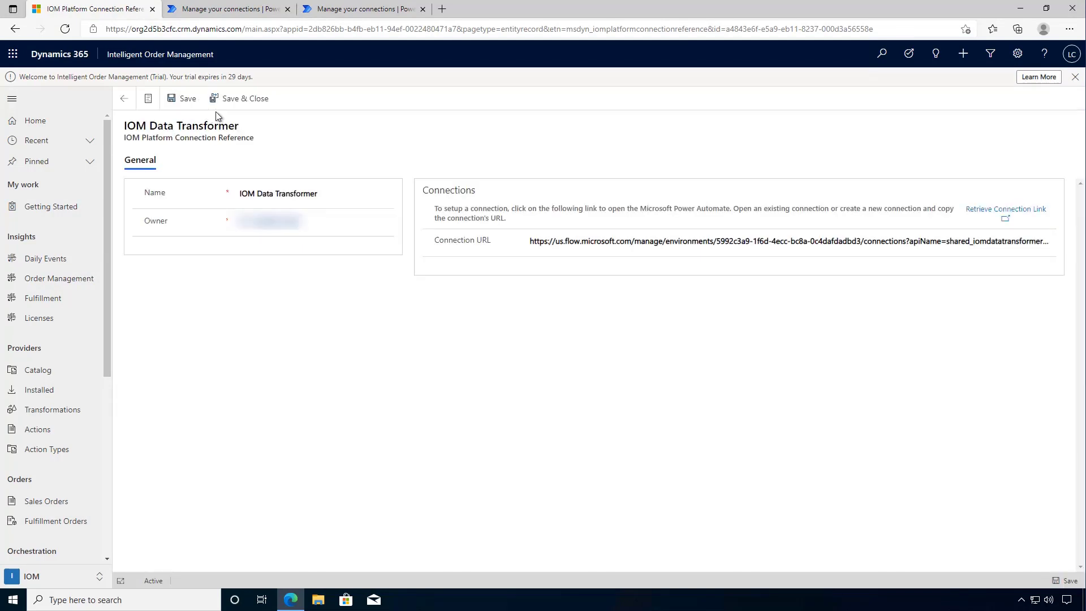
pyautogui.click(238, 101)
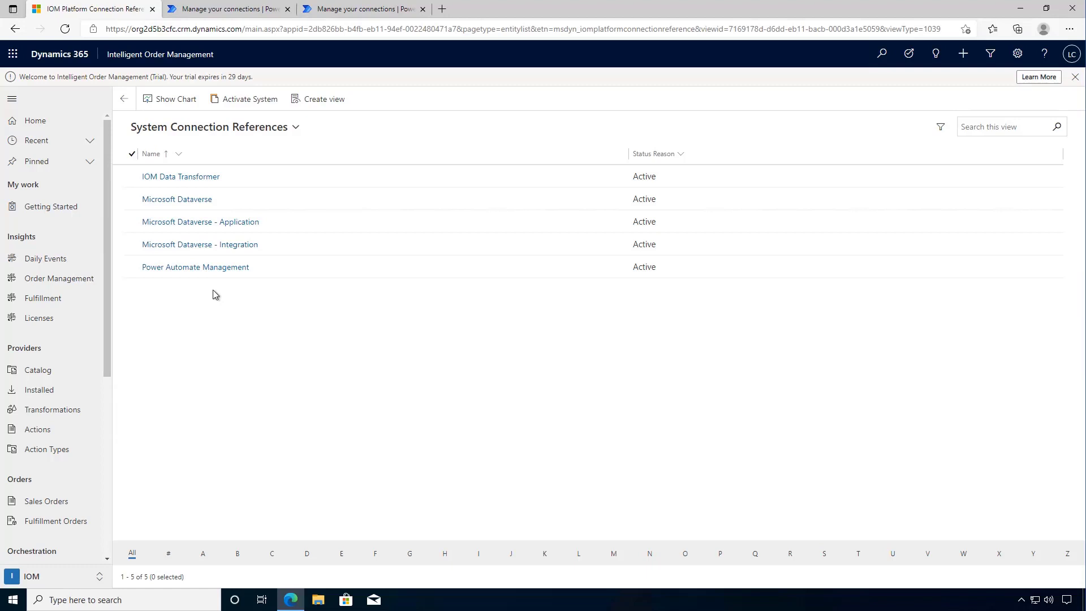
# Activate the system and return to the Getting Started page.
pyautogui.click(247, 104)
pyautogui.click(77, 211)
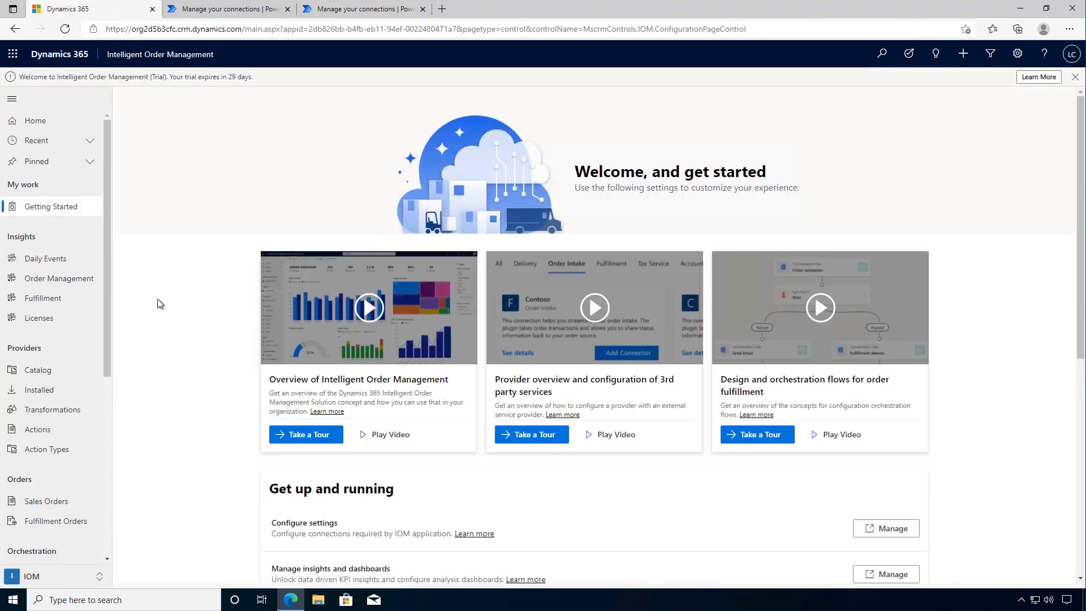